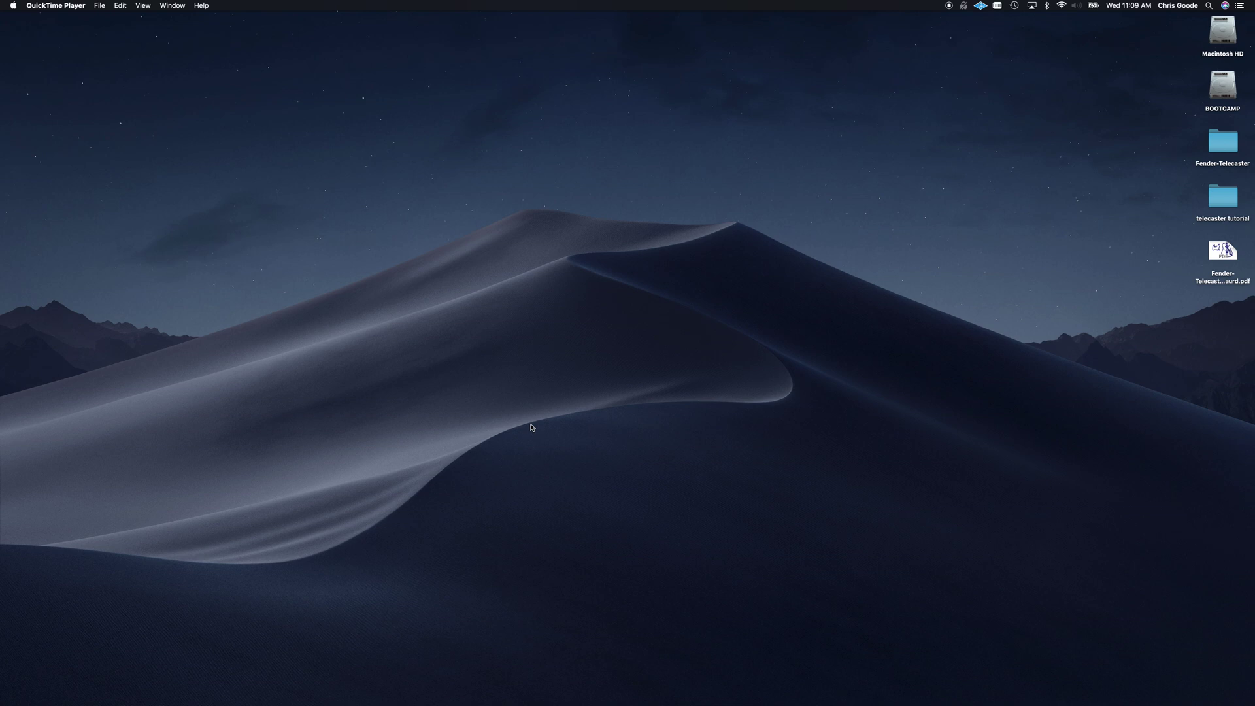
- Preview Fender-Telecaster-Body-Pickgaurd.pdf in Quick Look to view the body and pickguard outlines, then close it
left_click(1226, 251)
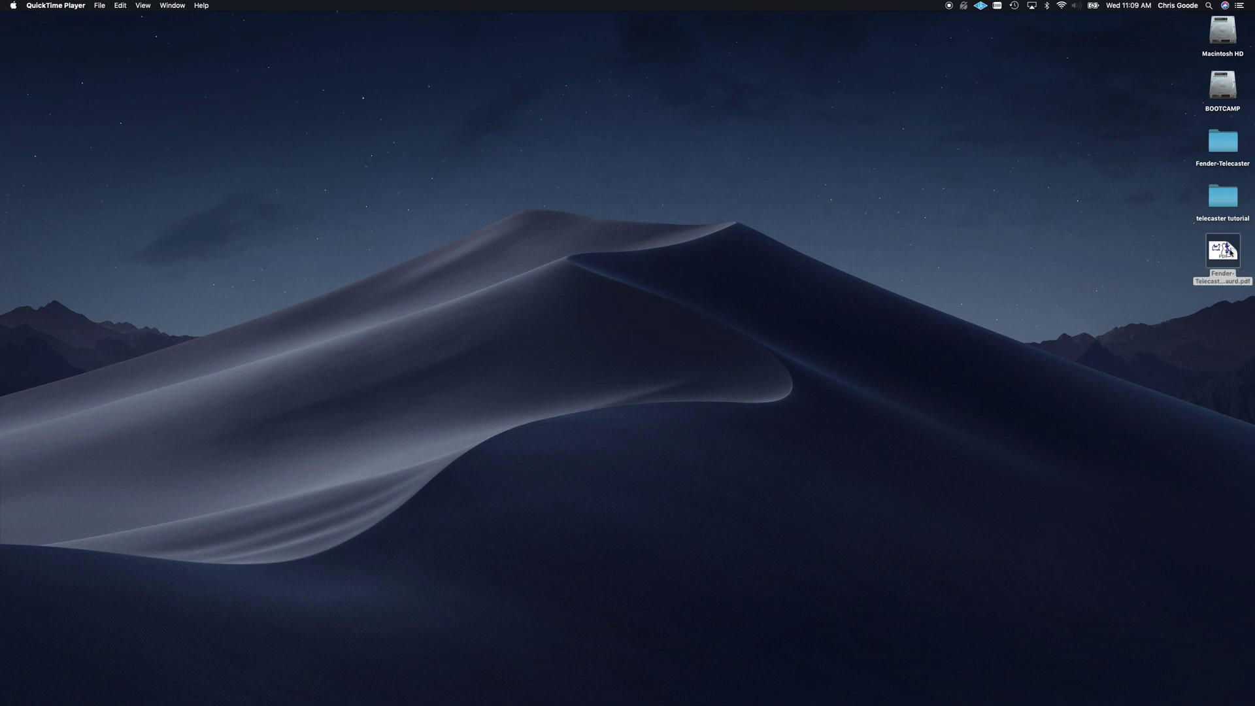
key("space")
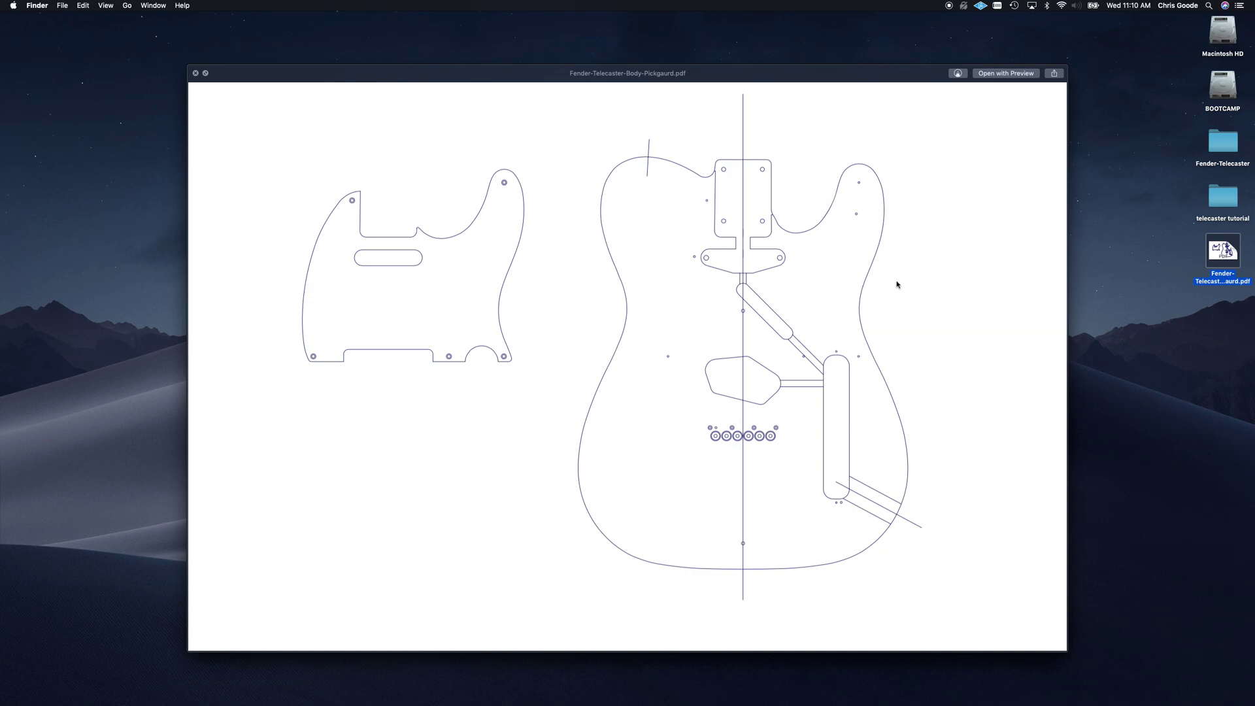
key("space")
- Open Fender-Telecaster-Body-Pickgaurd.pdf in Inkscape, accepting the default PDF import settings
right_click(1214, 249)
mouse_move(1164, 264)
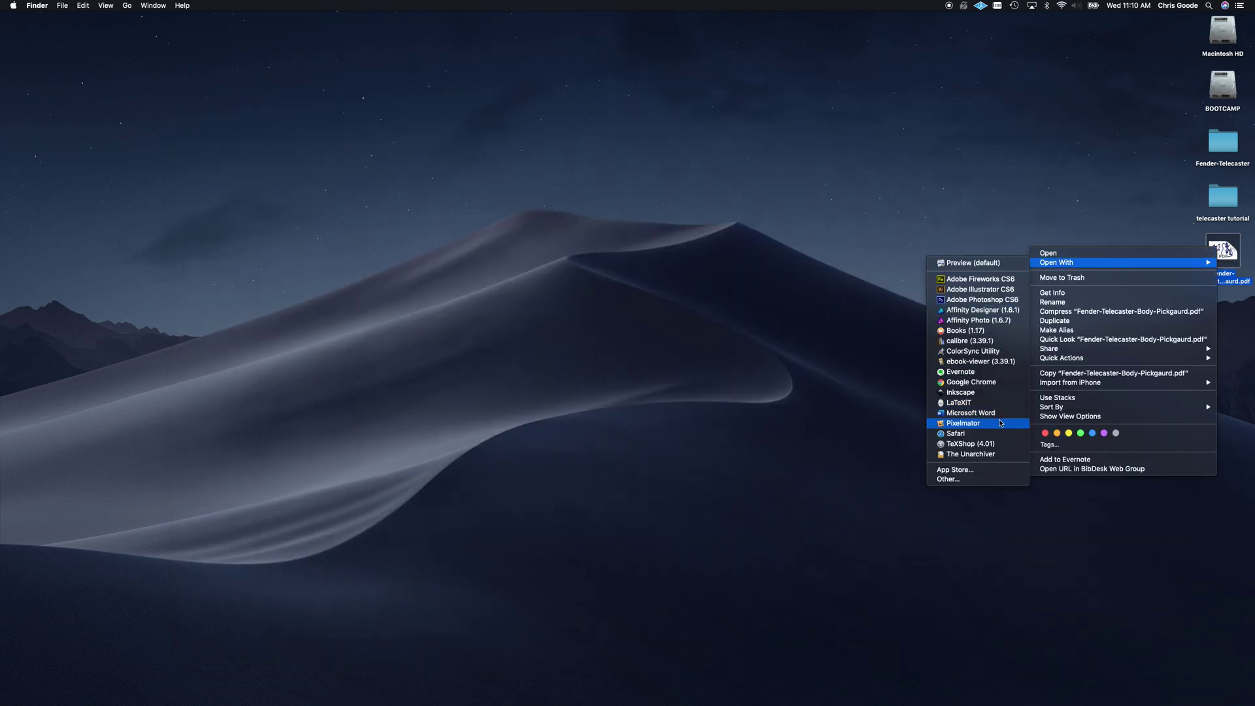
left_click(961, 392)
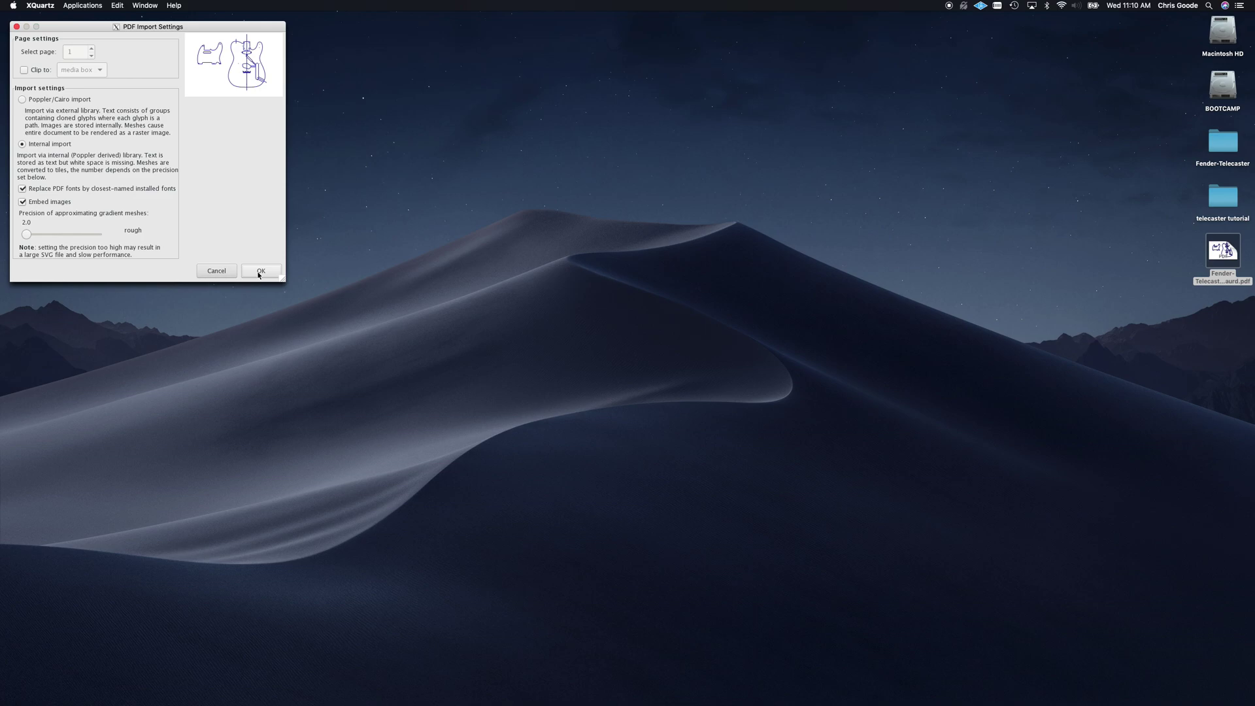
left_click(260, 272)
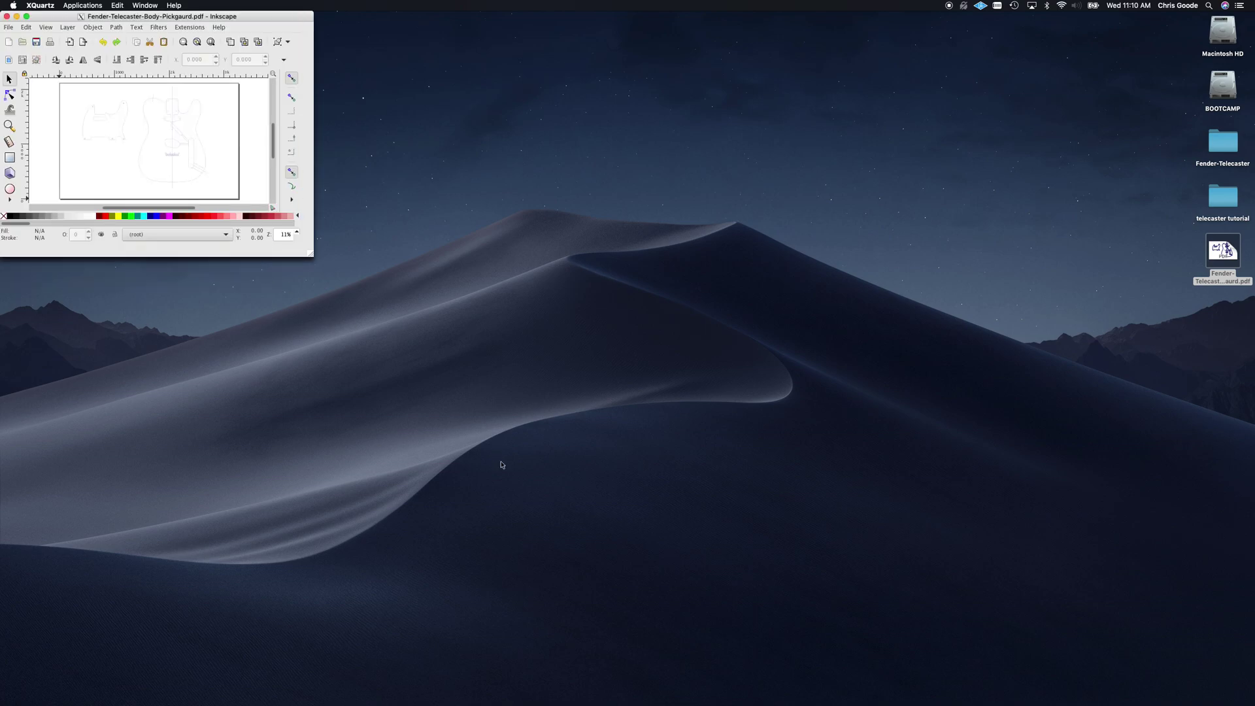
- Enlarge the Inkscape window so the body and pickguard outlines fill the canvas
left_click_drag(360, 260, 1017, 596)
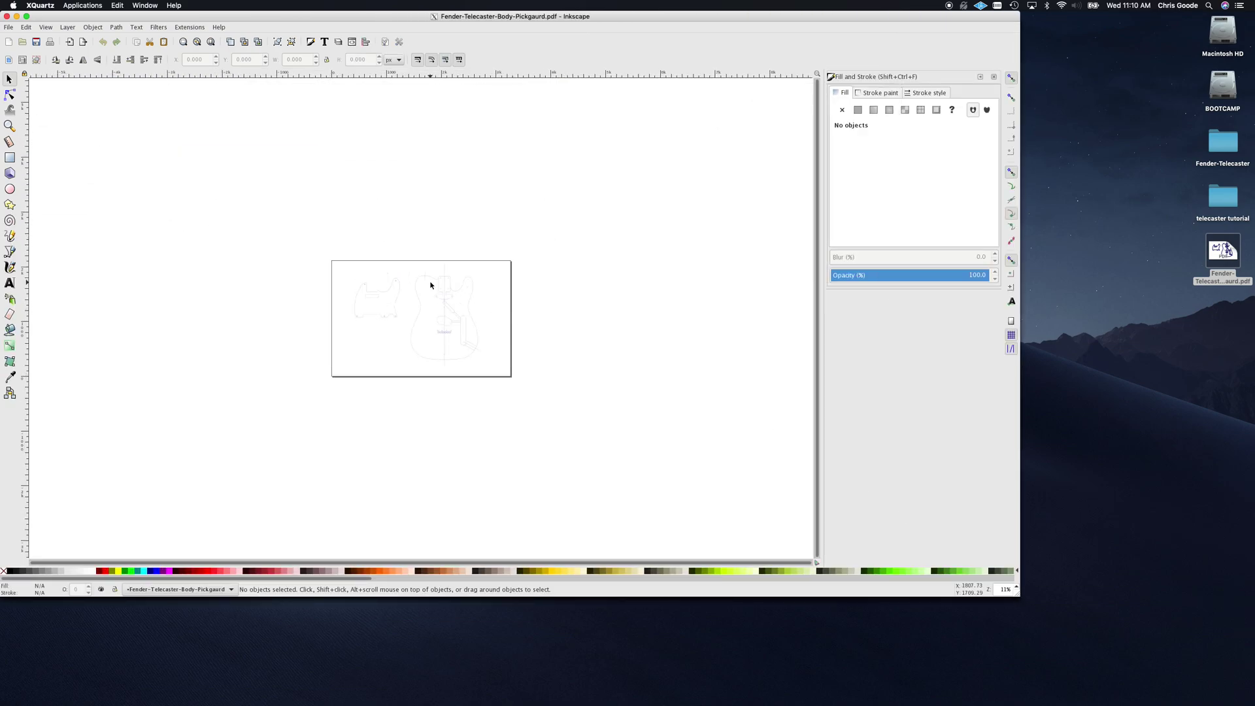
scroll(430, 285, "up", 3, "ctrl")
scroll(430, 285, "up", 1, "ctrl")
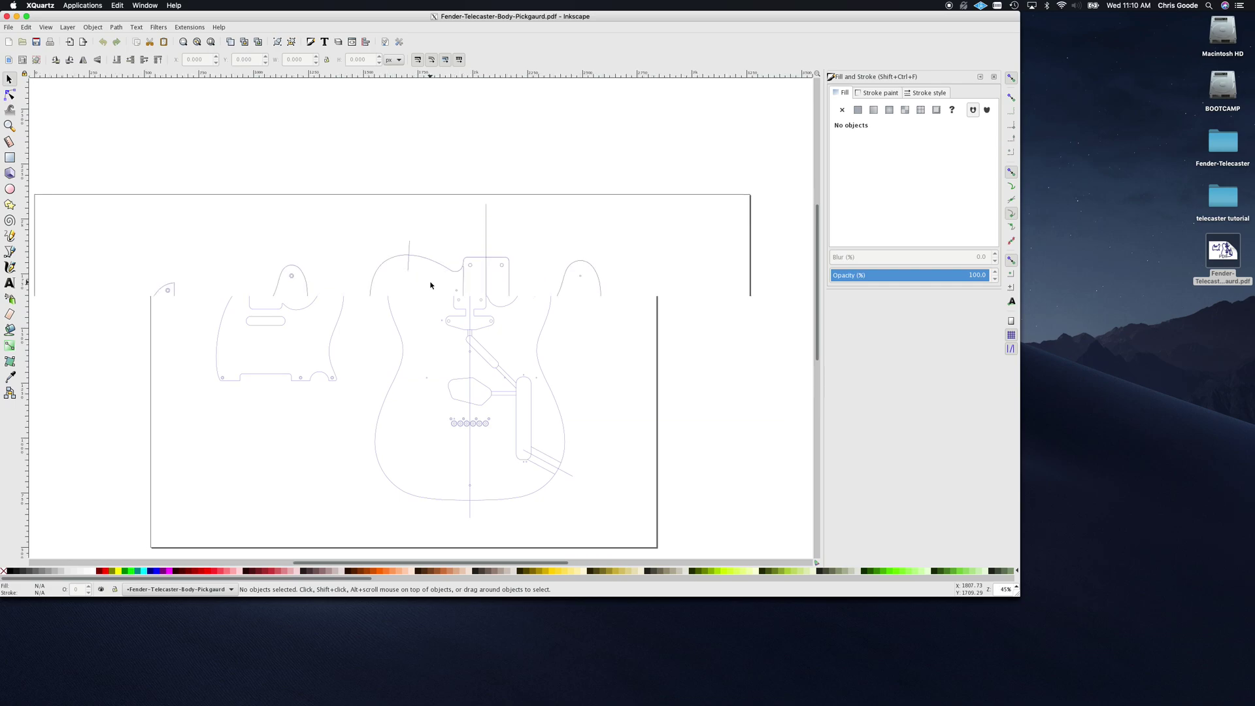
scroll(430, 285, "down", 4)
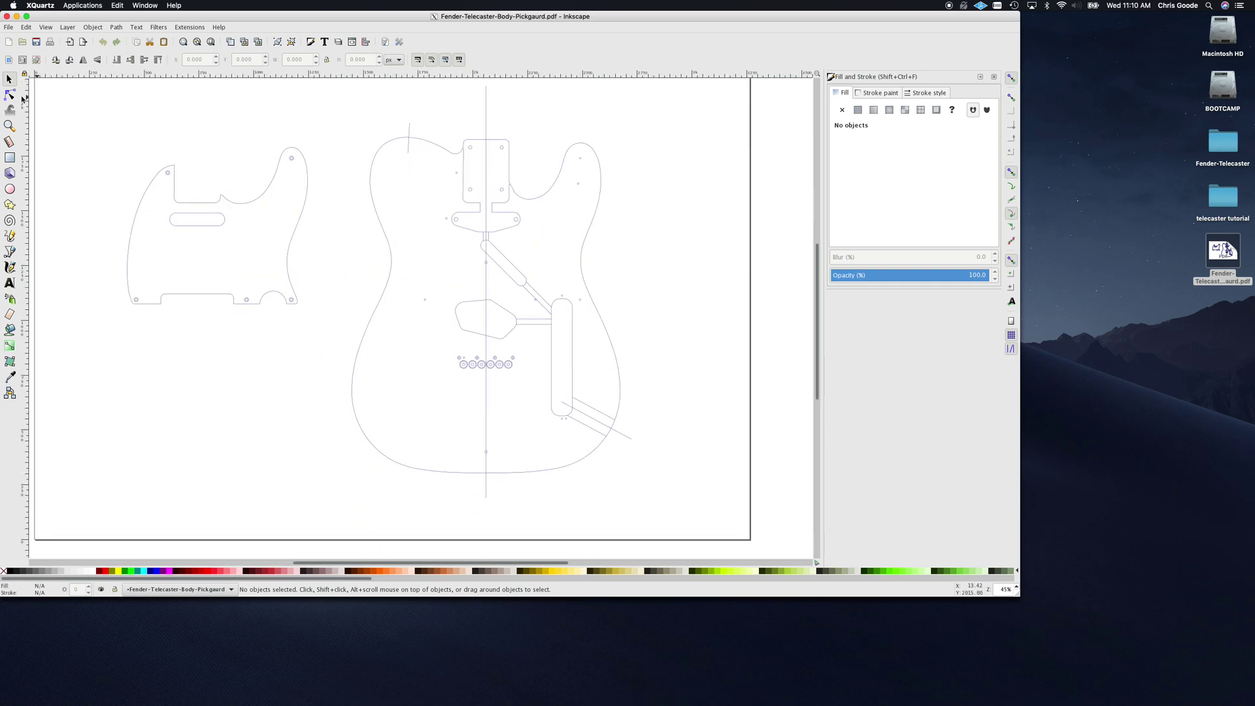
- Save the drawing as Inkscape SVG Fender-Telecaster-Body-Pickgaurd.svg on the Desktop, then quit Inkscape
left_click(10, 95)
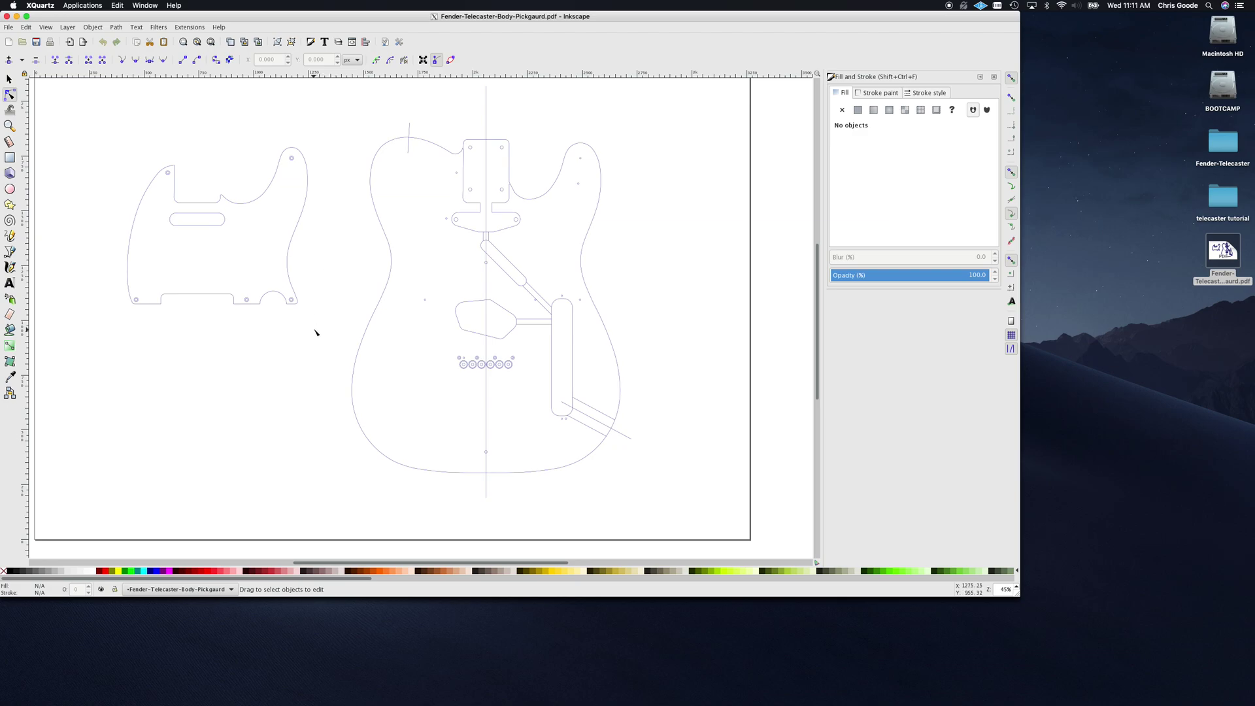
left_click(10, 28)
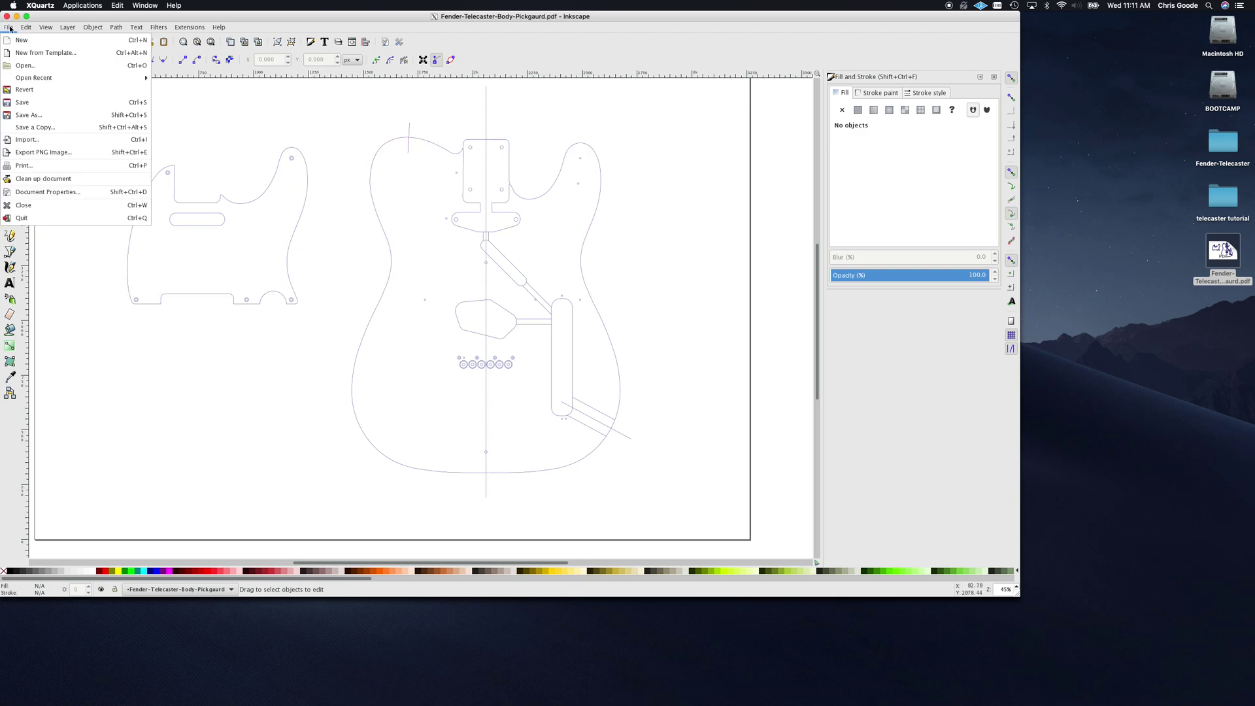
left_click(83, 115)
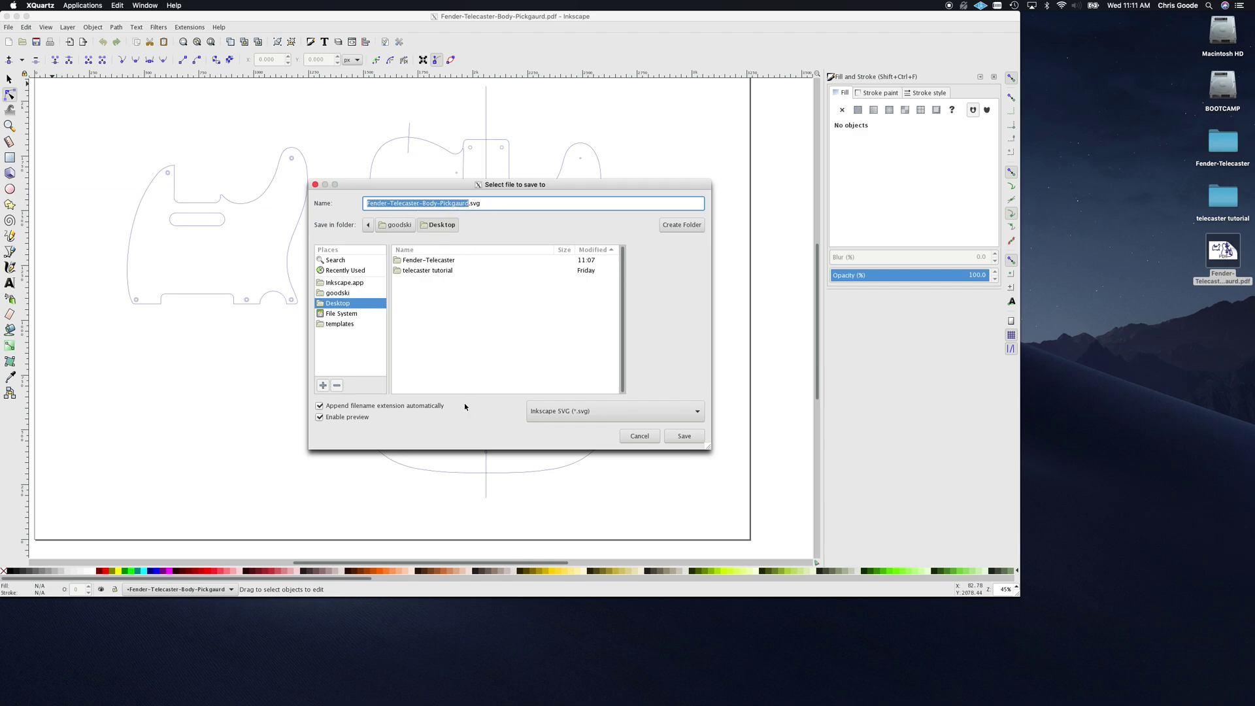
left_click(680, 436)
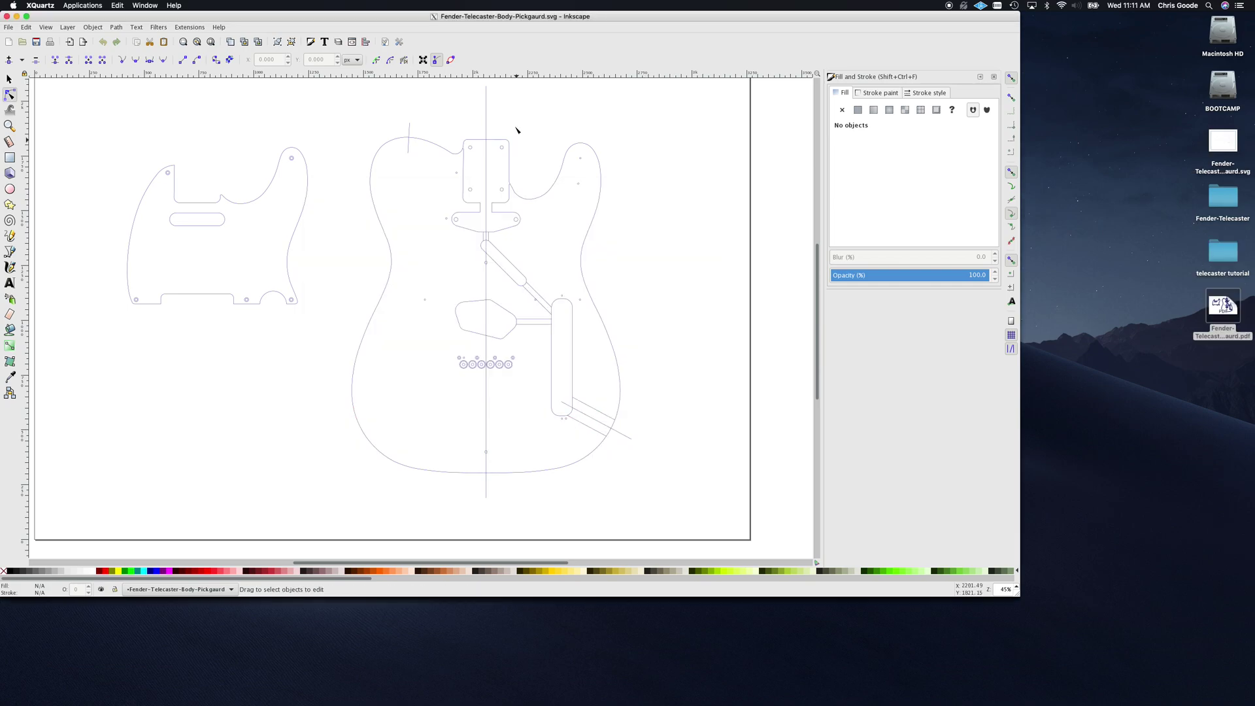
key("super+q")
- Confirm quitting Inkscape, check the new SVG on the desktop, and switch to Fusion 360
left_click(701, 226)
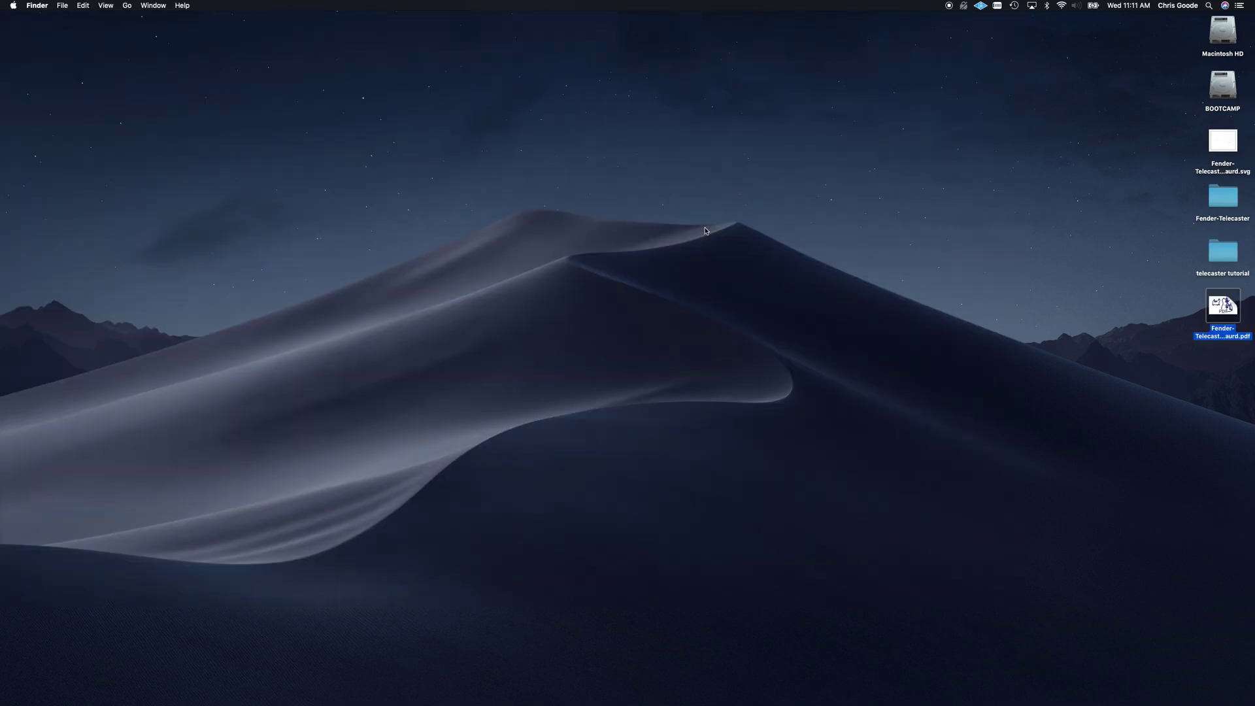
left_click(705, 230)
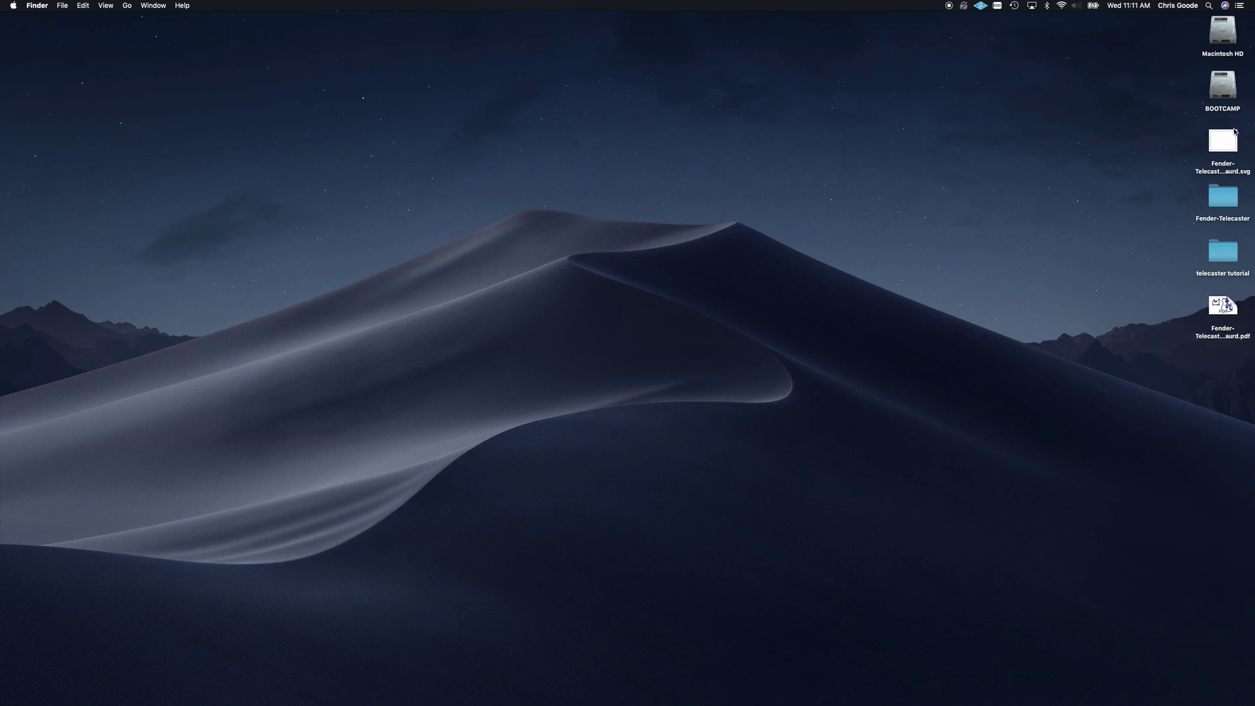
left_click(1228, 147)
left_click(1096, 139)
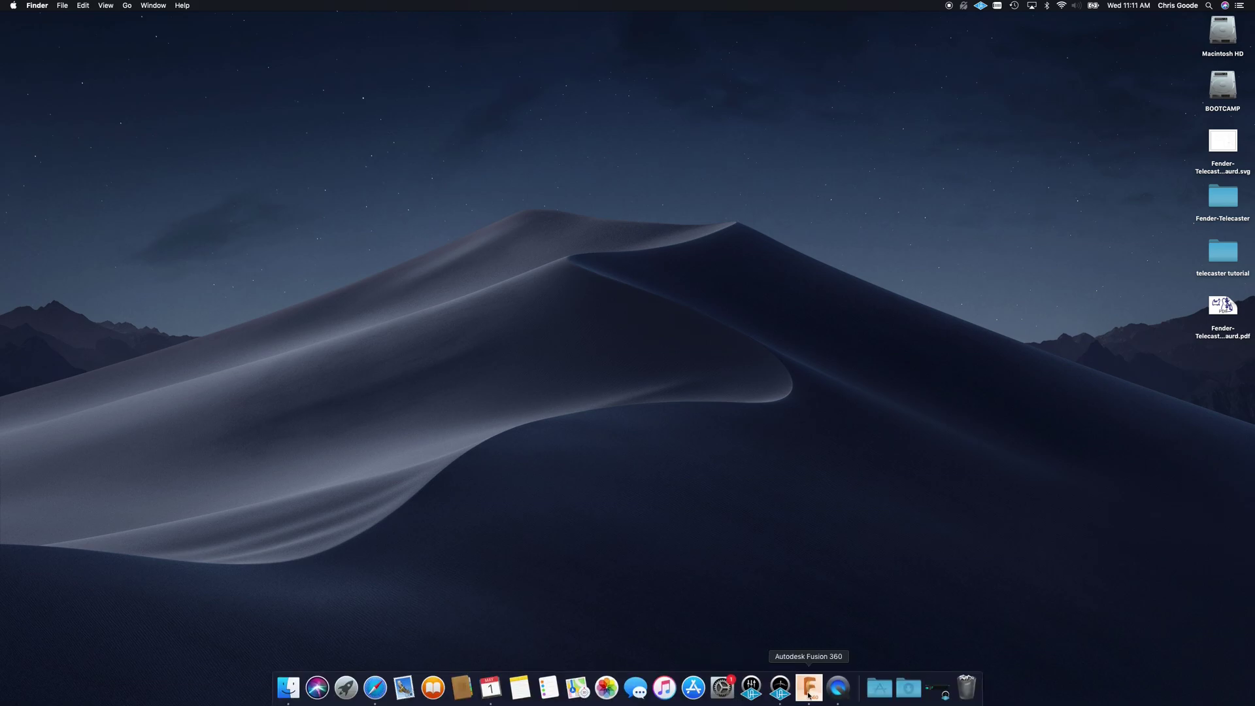
left_click(802, 687)
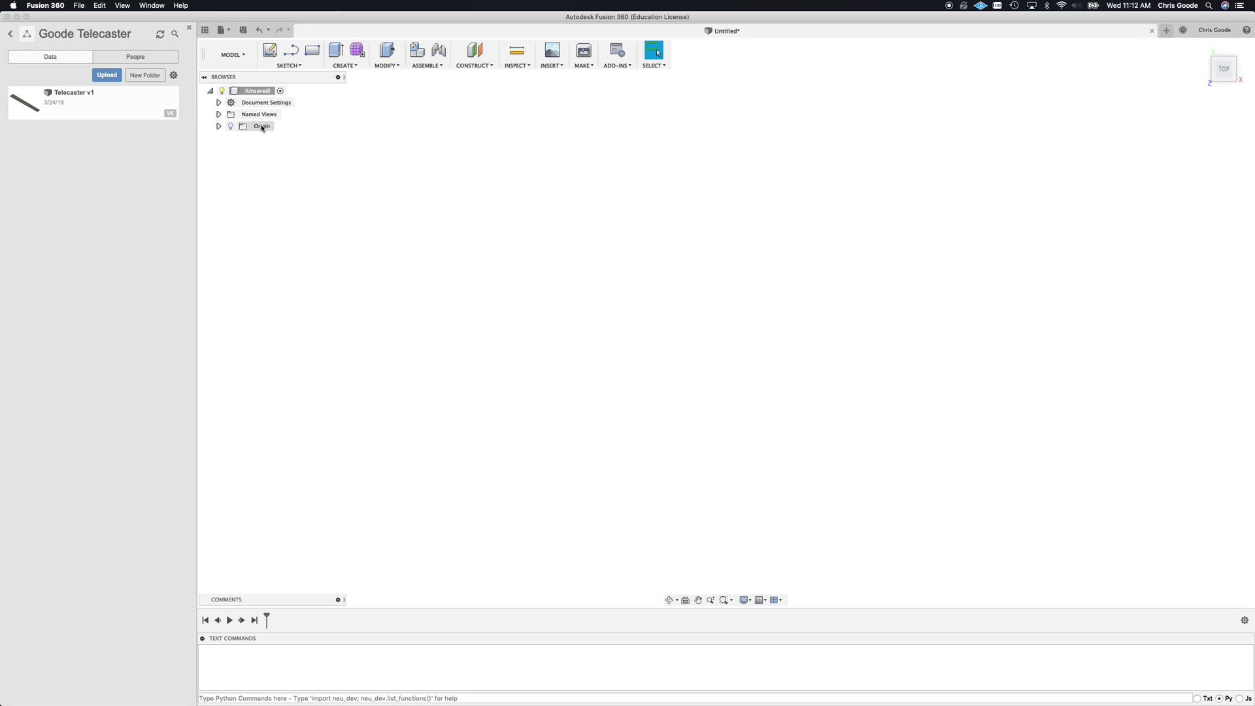
- Turn on Origin visibility and orbit to check the planes and axes, returning to top view
left_click(231, 127)
left_click(230, 127)
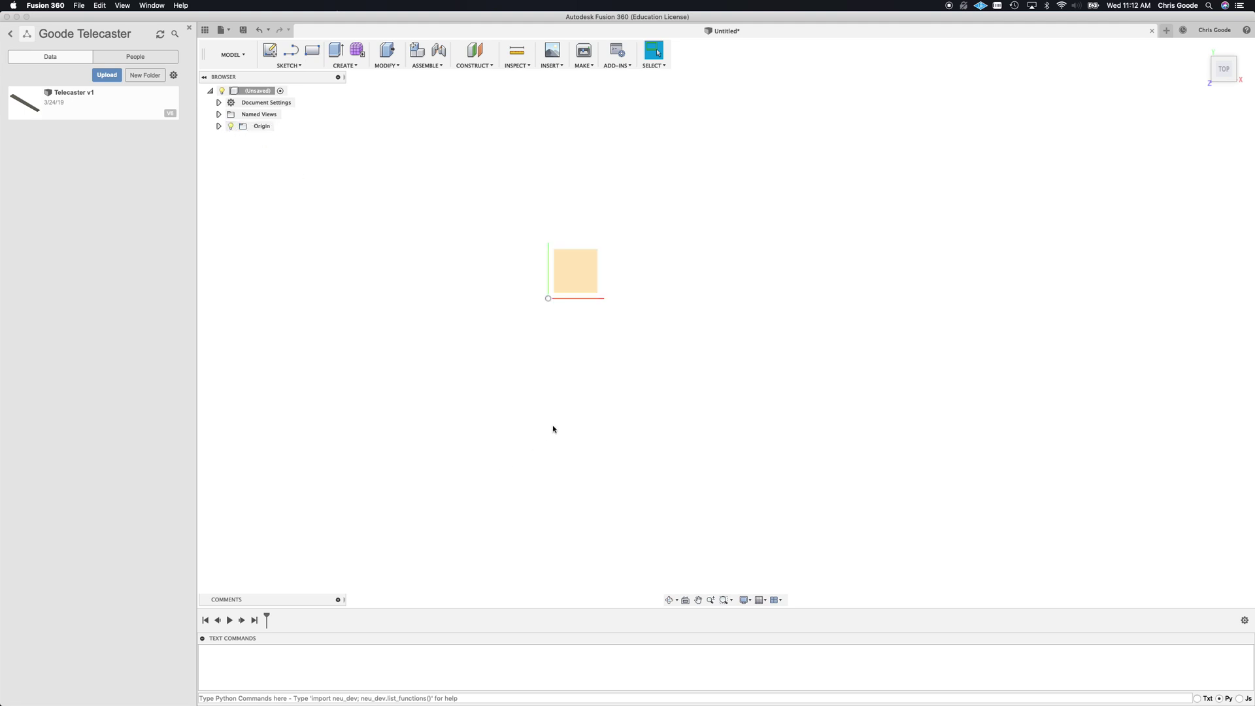
middle_click_drag(580, 415, 570, 307, "shift")
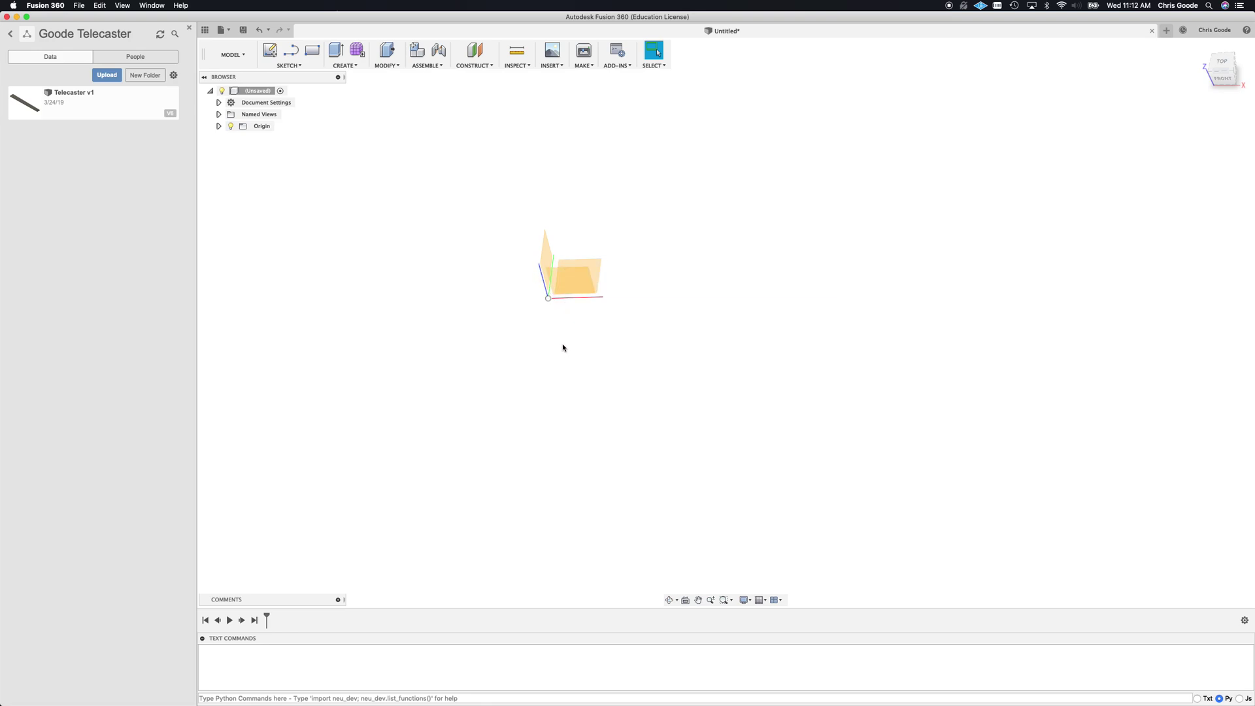
middle_click_drag(563, 347, 572, 381, "shift")
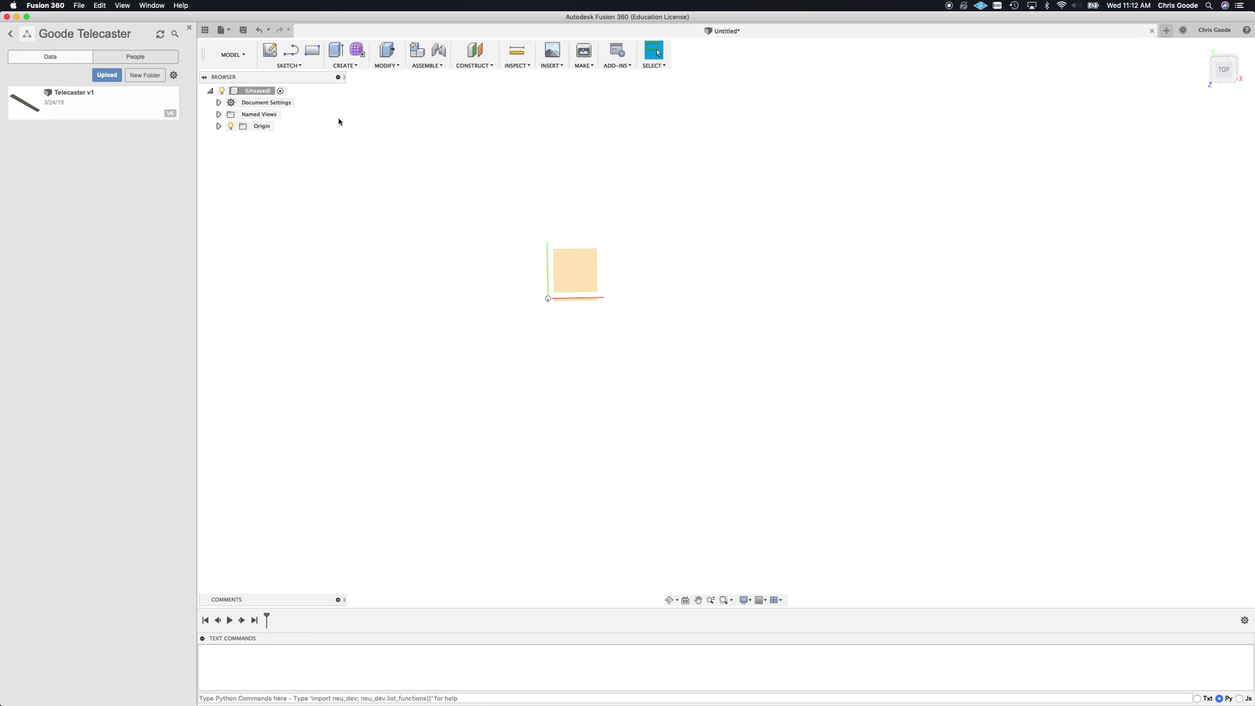
left_click(237, 57)
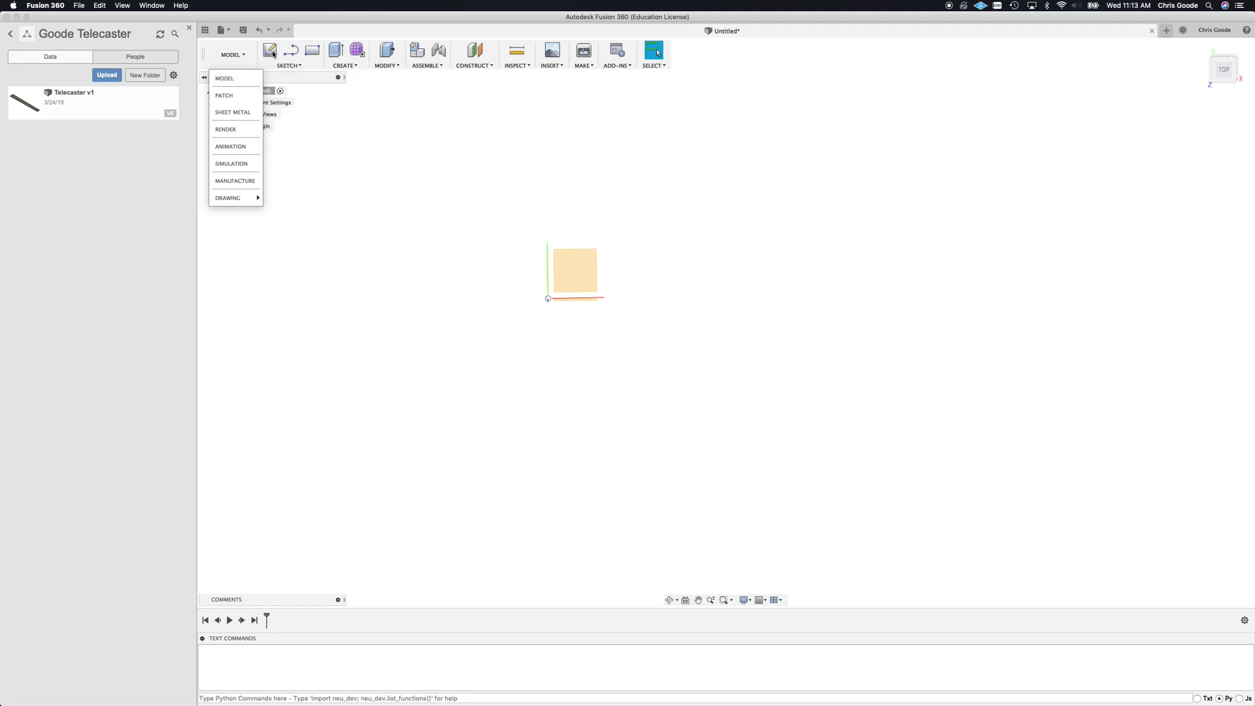
- Create a new sketch on the XY origin plane
left_click(271, 53)
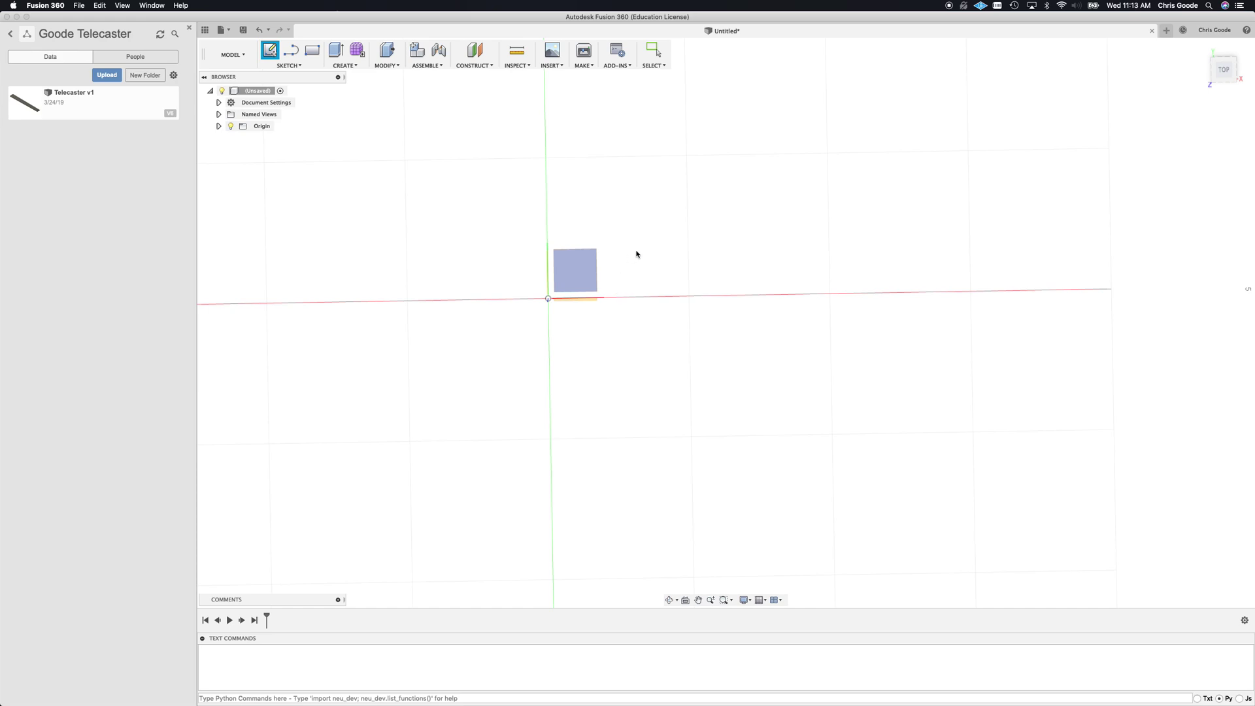
middle_click_drag(647, 269, 619, 234, "shift")
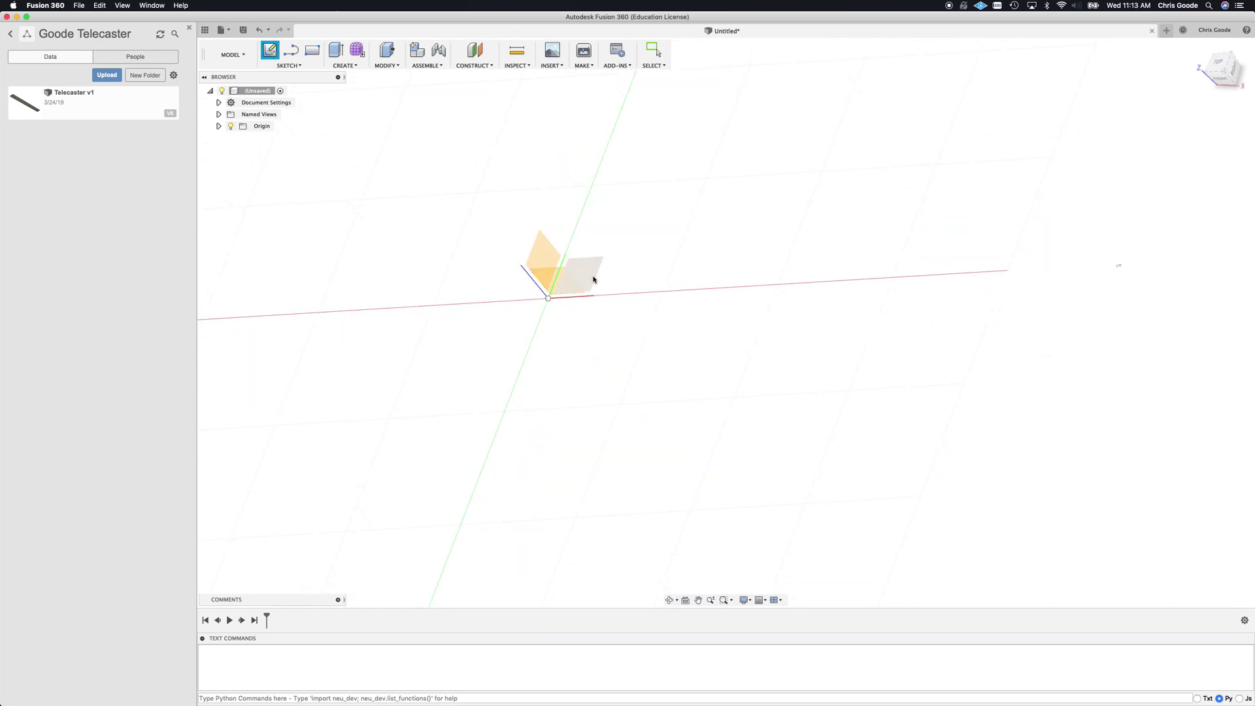
mouse_move(594, 279)
middle_mouse_down("shift")
mouse_move(661, 328)
mouse_move(581, 265)
middle_mouse_up("shift")
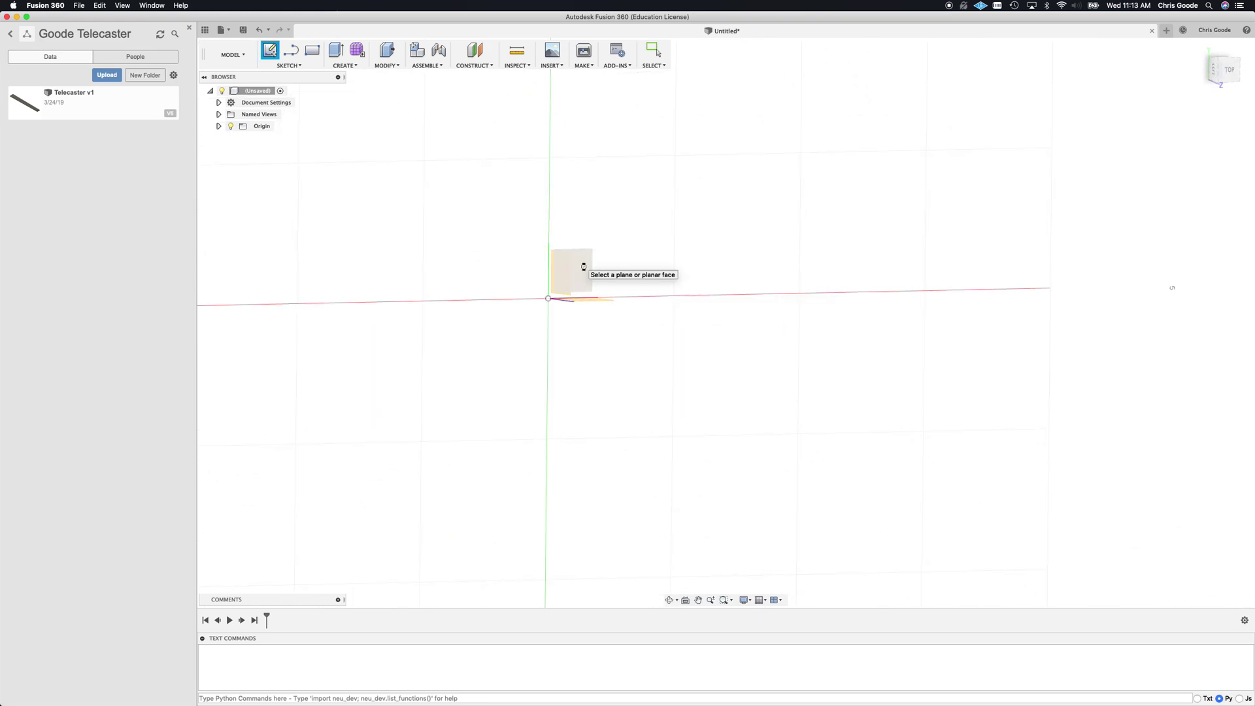
left_click(584, 266)
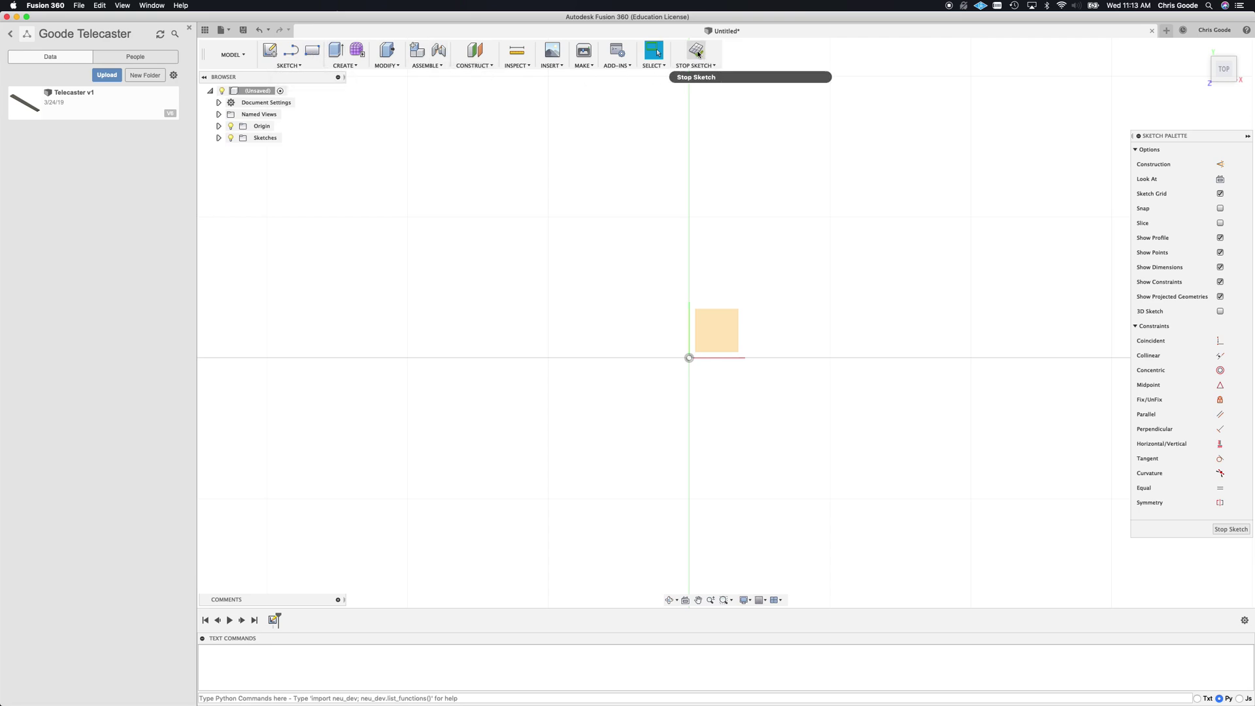
left_click(559, 67)
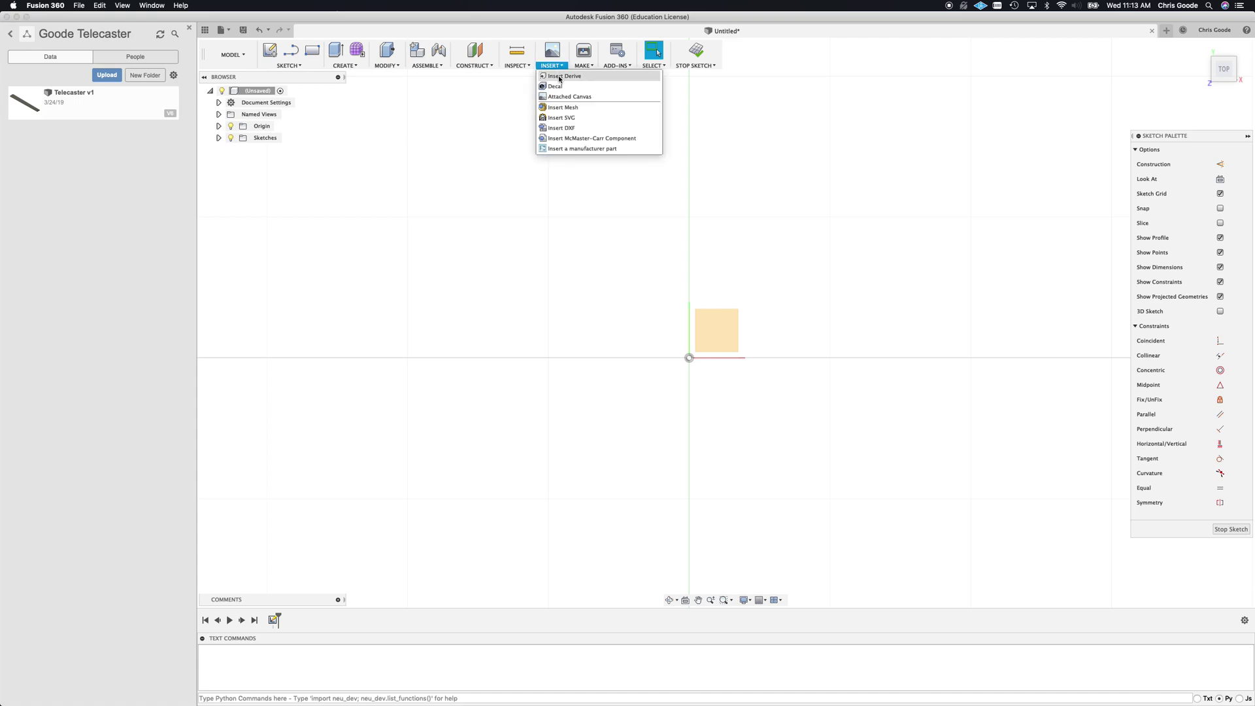
- Insert Fender-Telecaster-Body-Pickguard.svg into the sketch at scale 1.00, offset -13.723 in along X
left_click(560, 119)
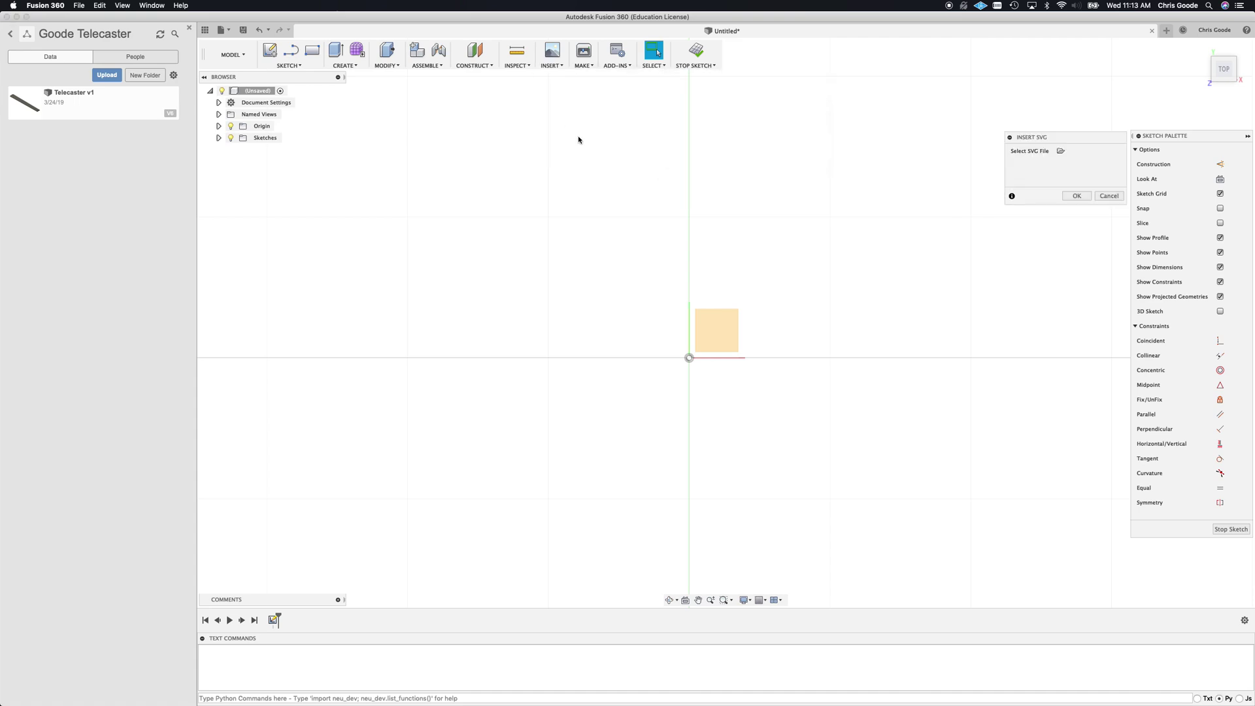
left_click(1062, 152)
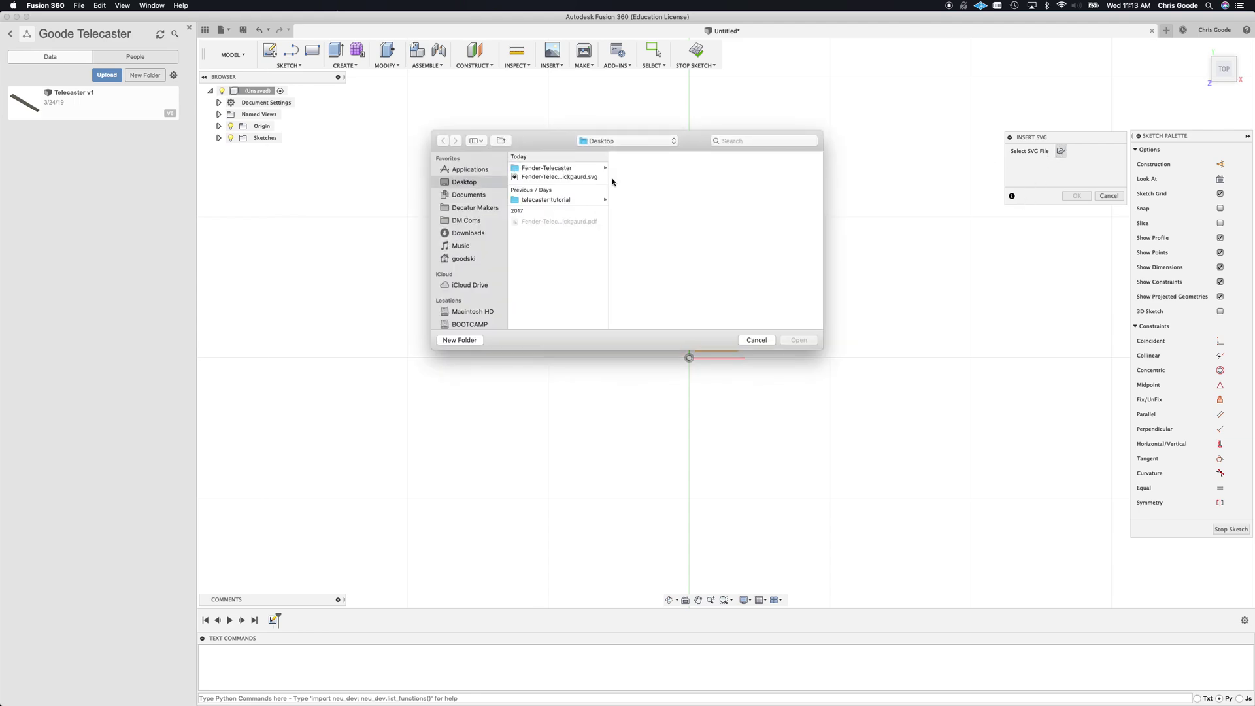
left_click(545, 177)
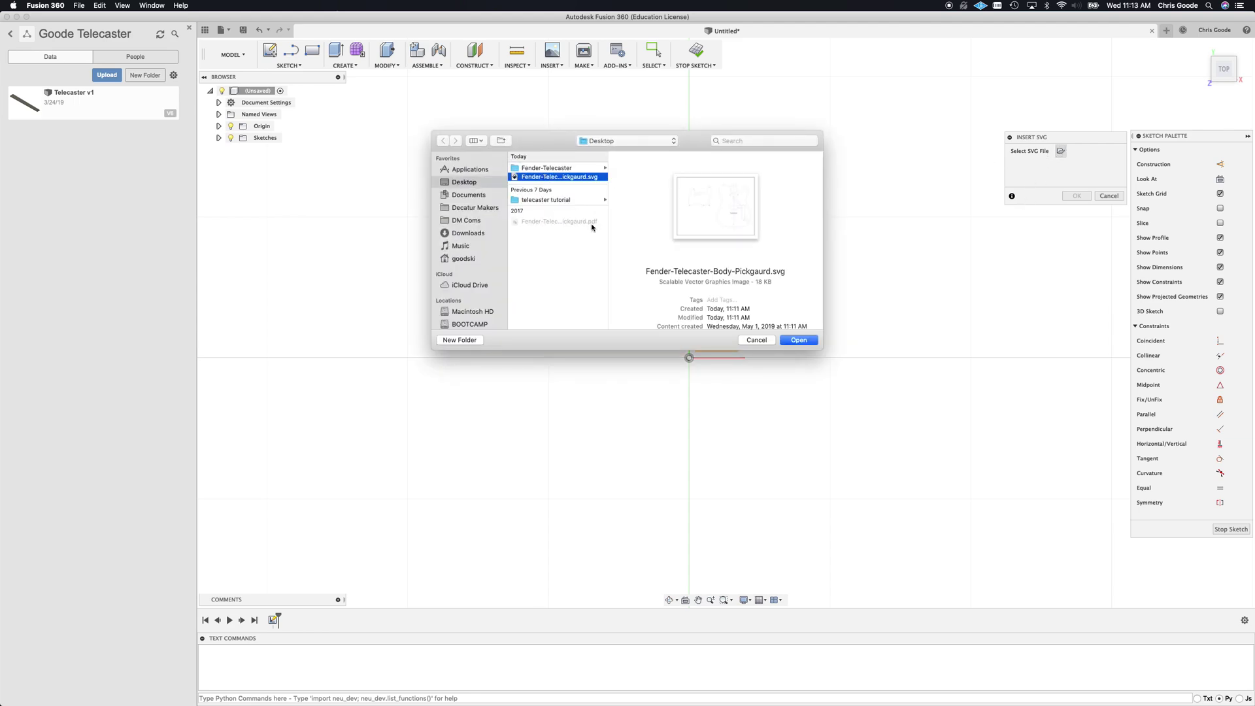
left_click(801, 339)
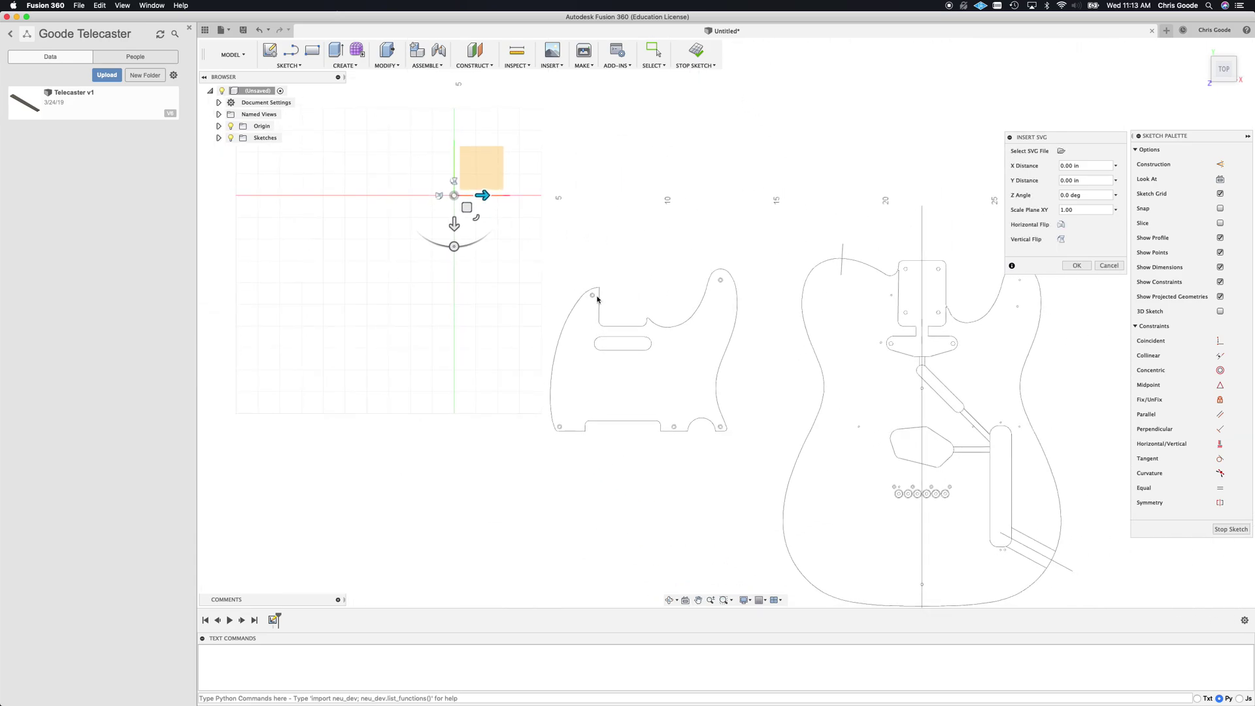
scroll(597, 299, "down", 1)
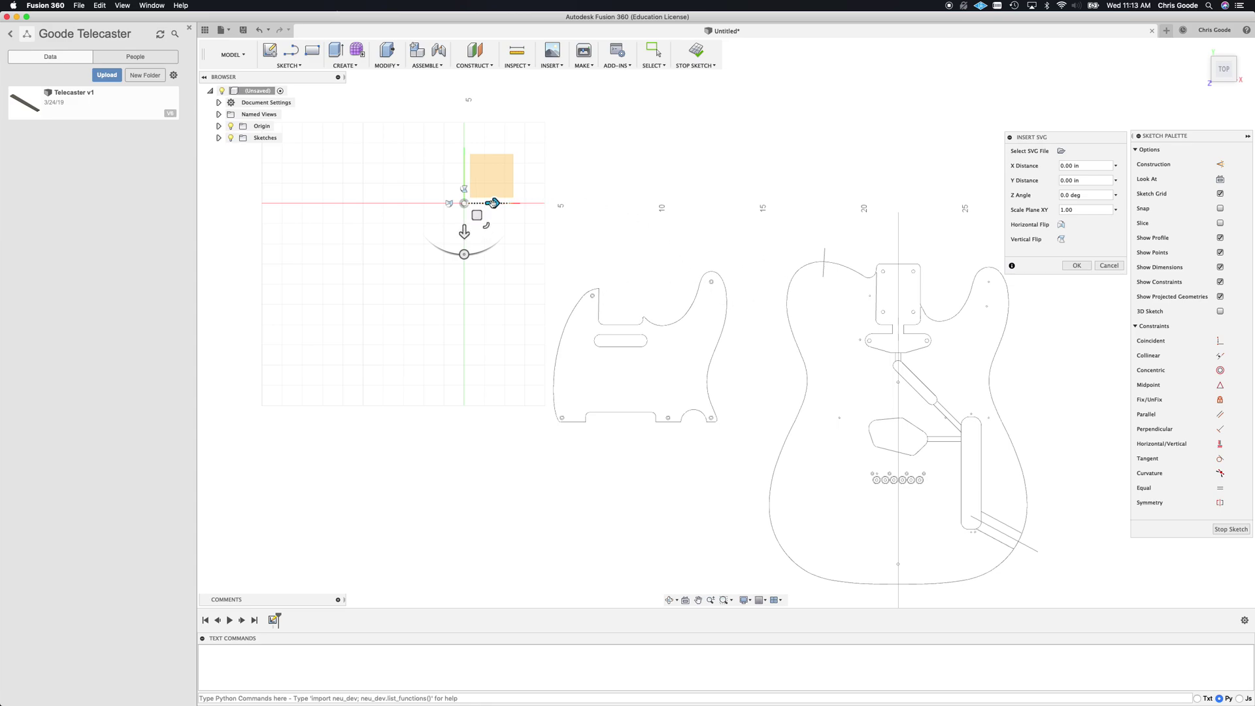
left_click_drag(492, 203, 287, 204)
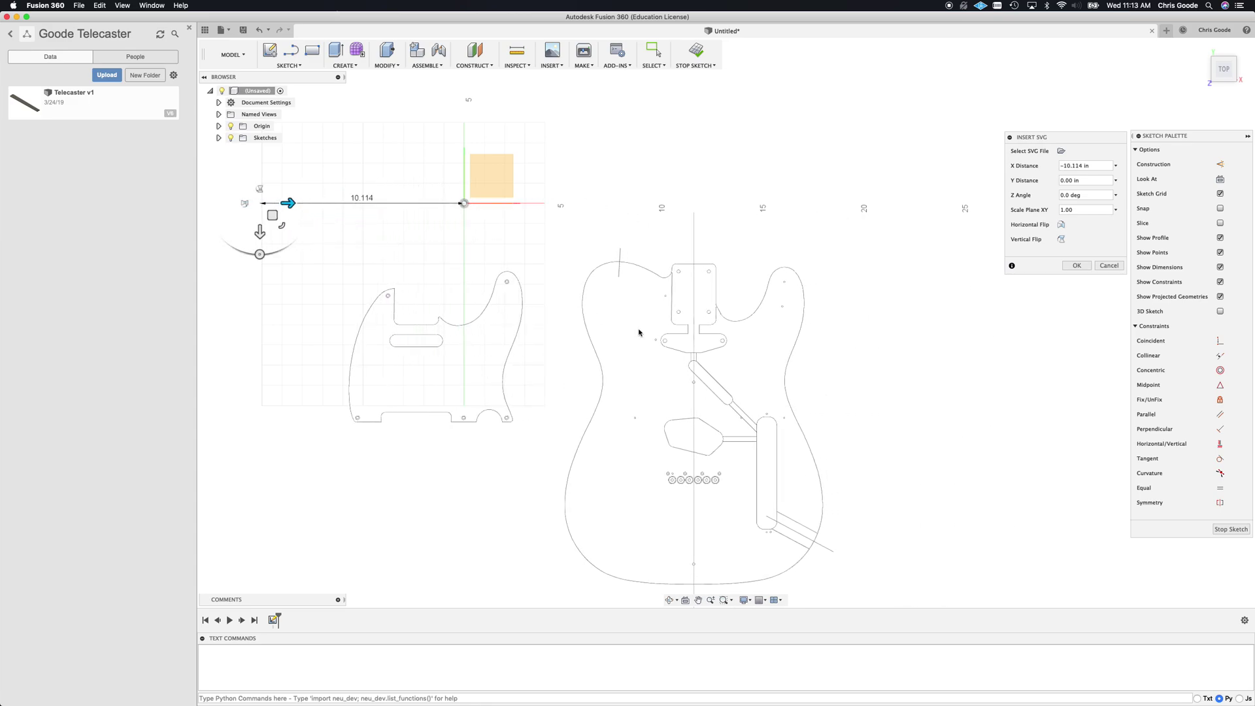
scroll(647, 335, "down", 2)
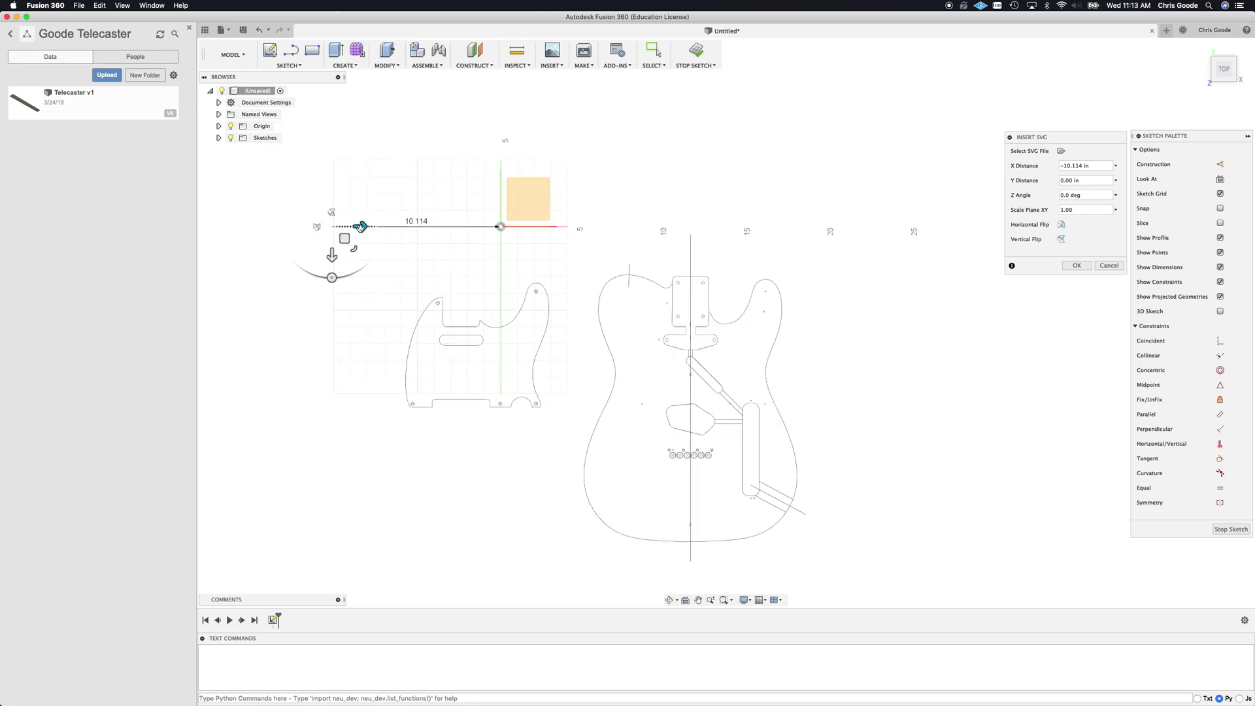
left_click_drag(360, 226, 300, 226)
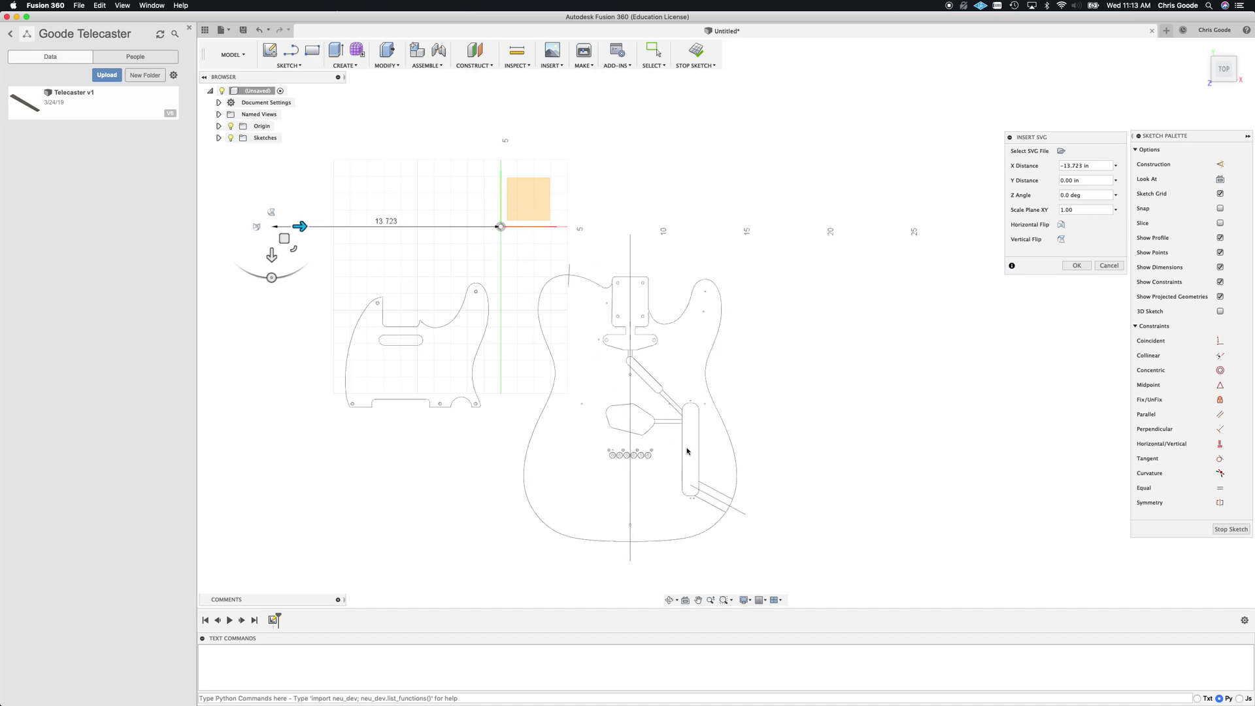
scroll(687, 451, "up", 2)
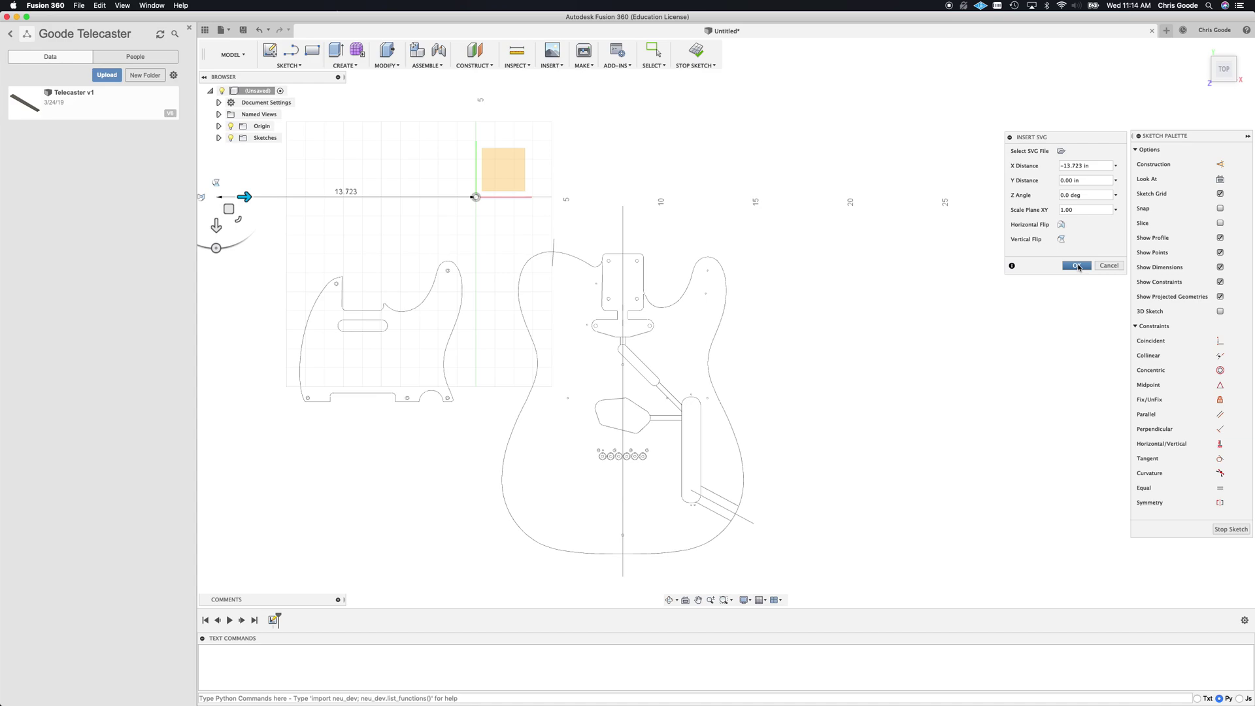
left_click(1076, 266)
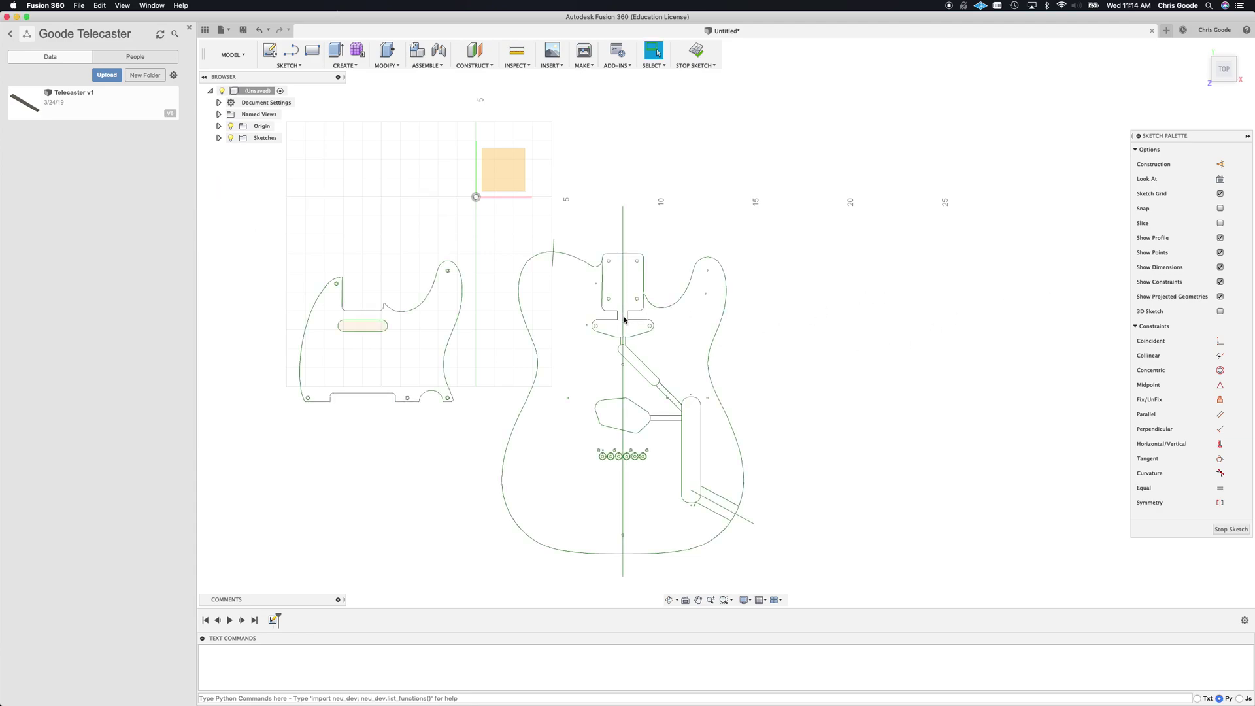
- Zoom and pan to a close view of the neck pocket at the top of the guitar body
scroll(665, 373, "up", 6)
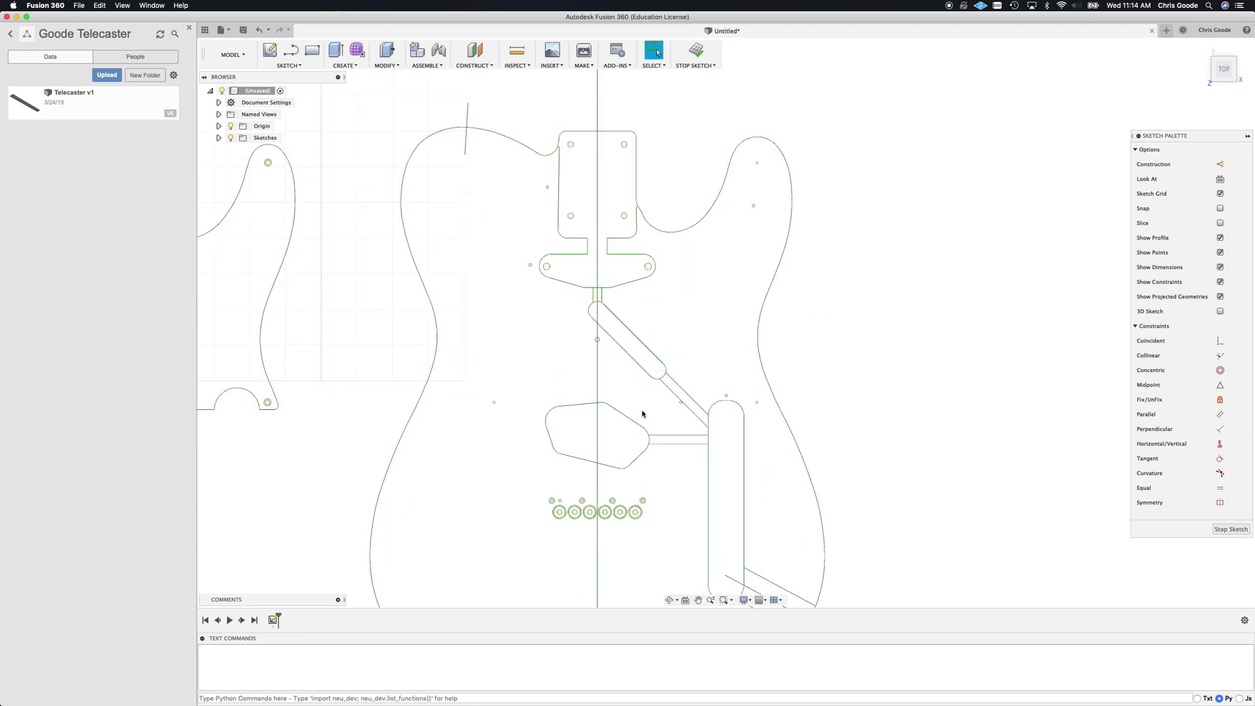
scroll(641, 413, "up", 2)
scroll(639, 252, "up", 2)
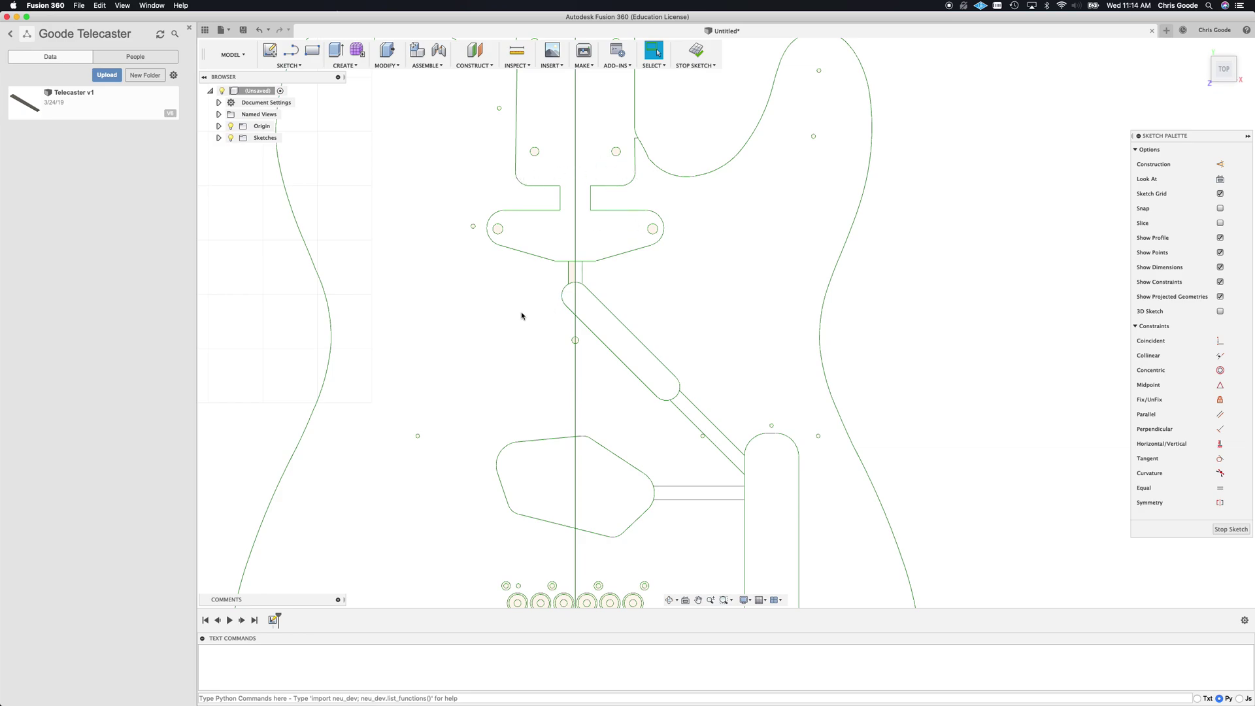
middle_click_drag(579, 177, 574, 269)
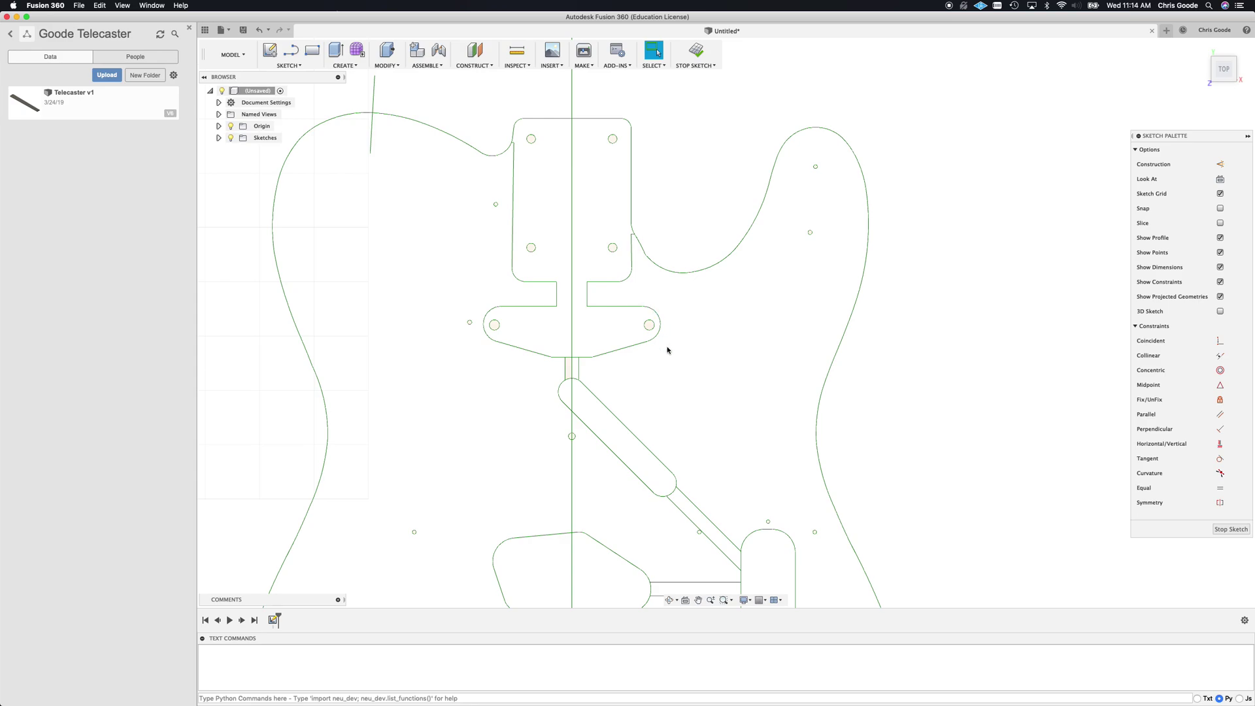
scroll(664, 348, "down", 3)
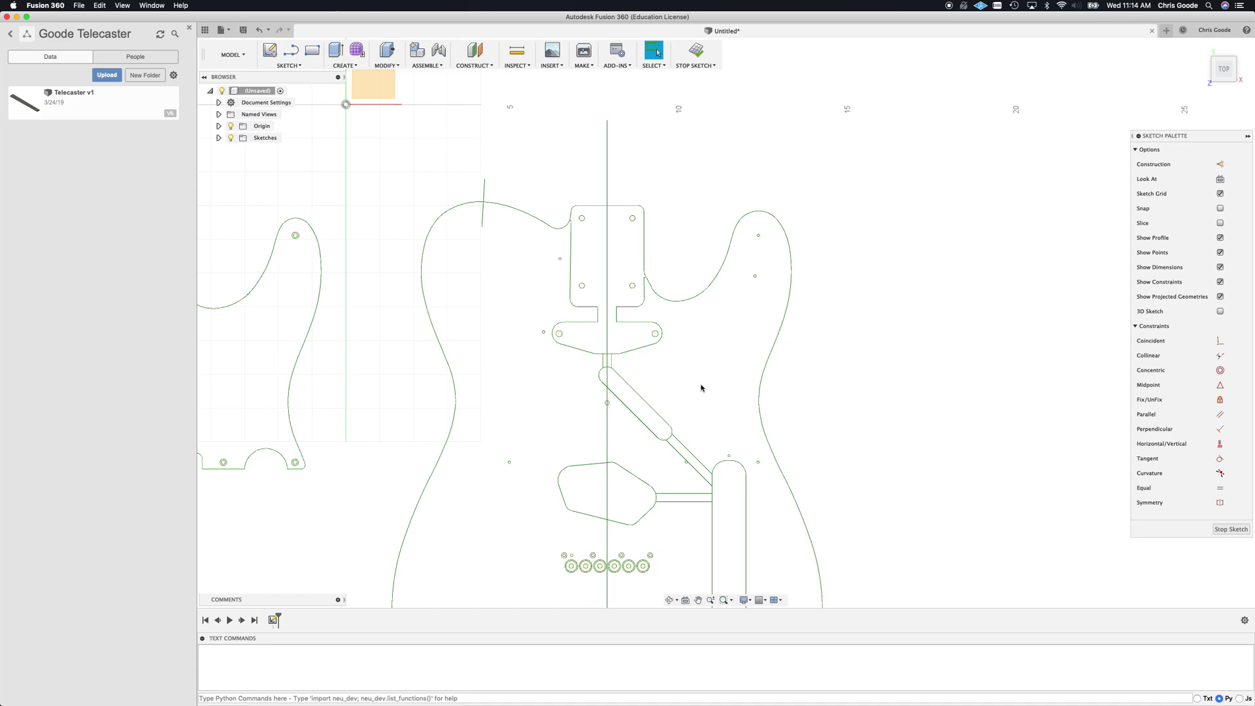
scroll(641, 370, "down", 3)
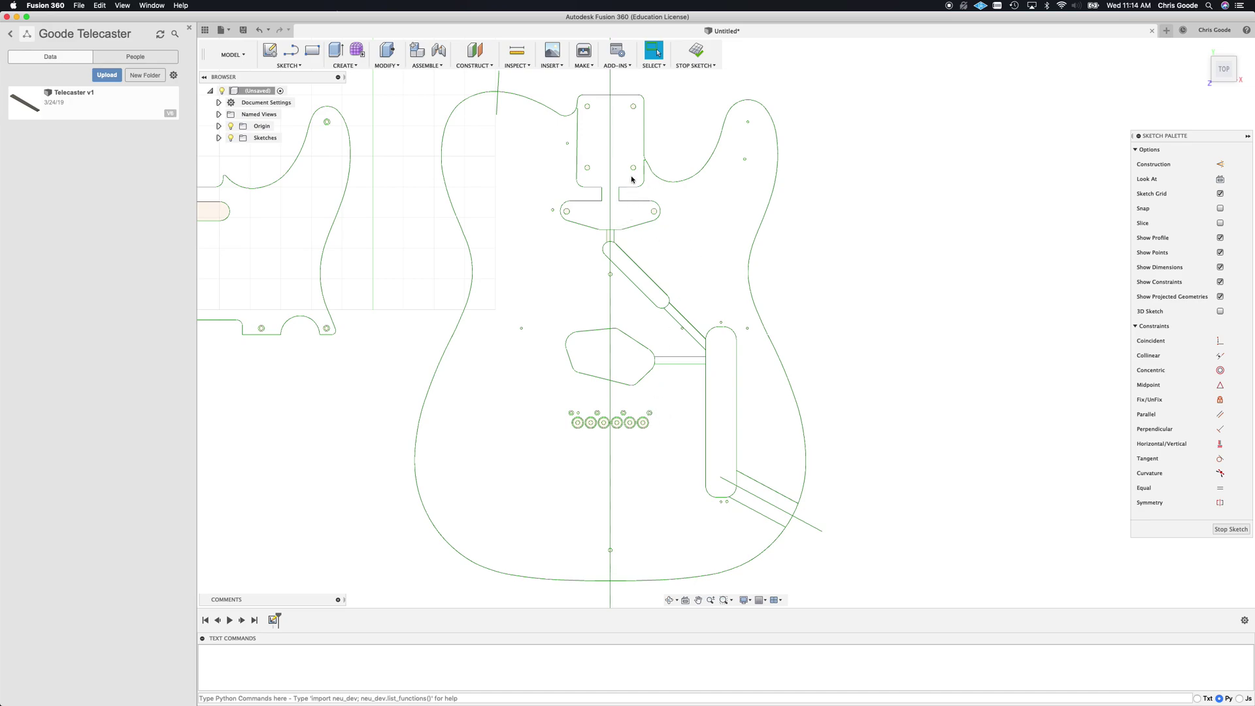
scroll(610, 193, "up", 5)
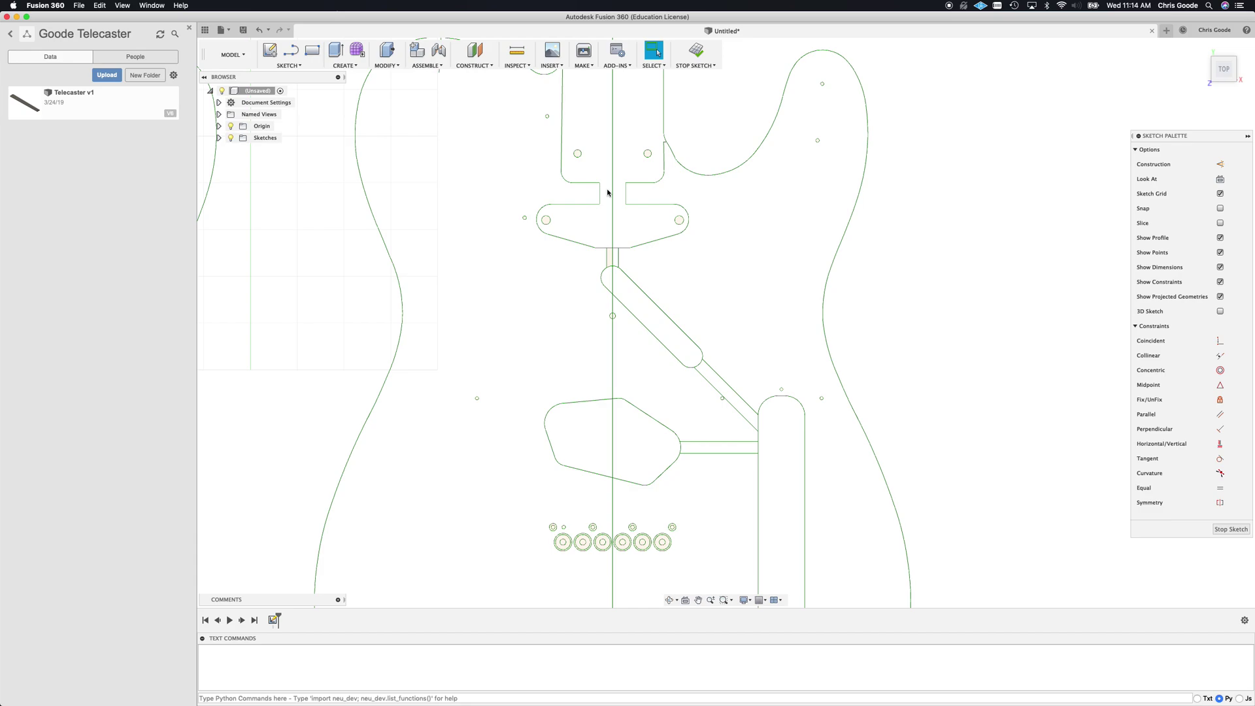
middle_click_drag(610, 189, 589, 355)
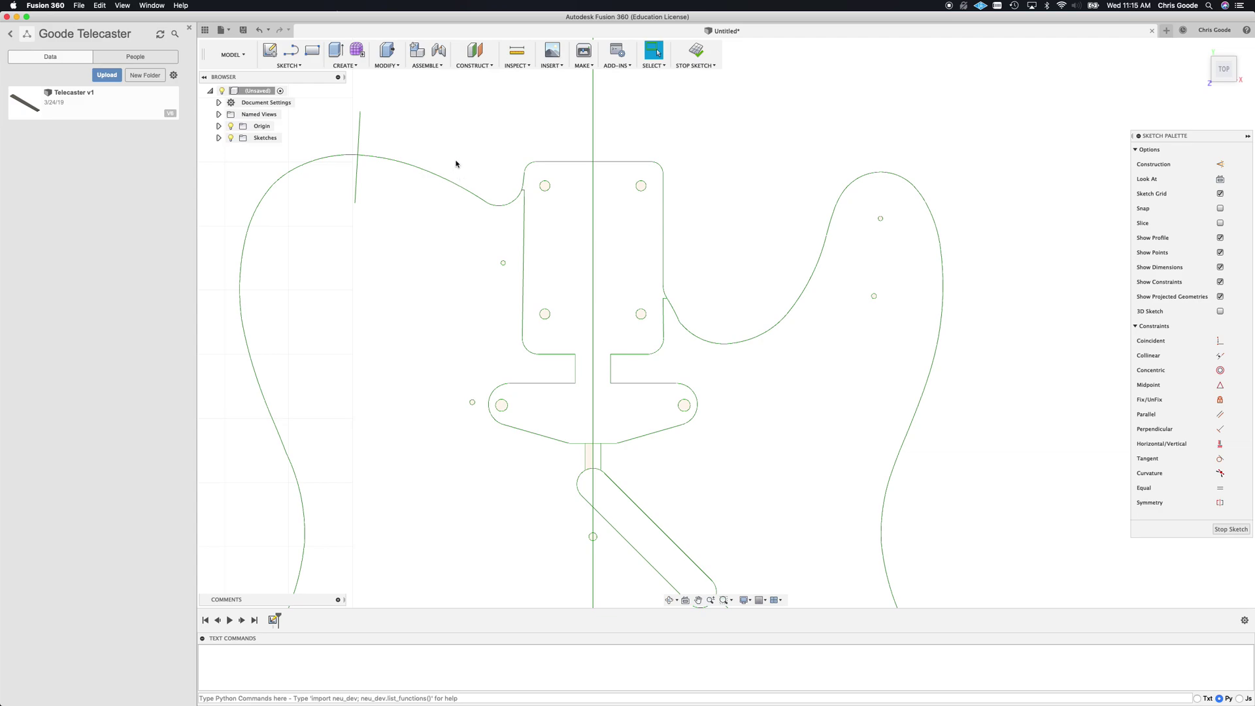
left_click(522, 56)
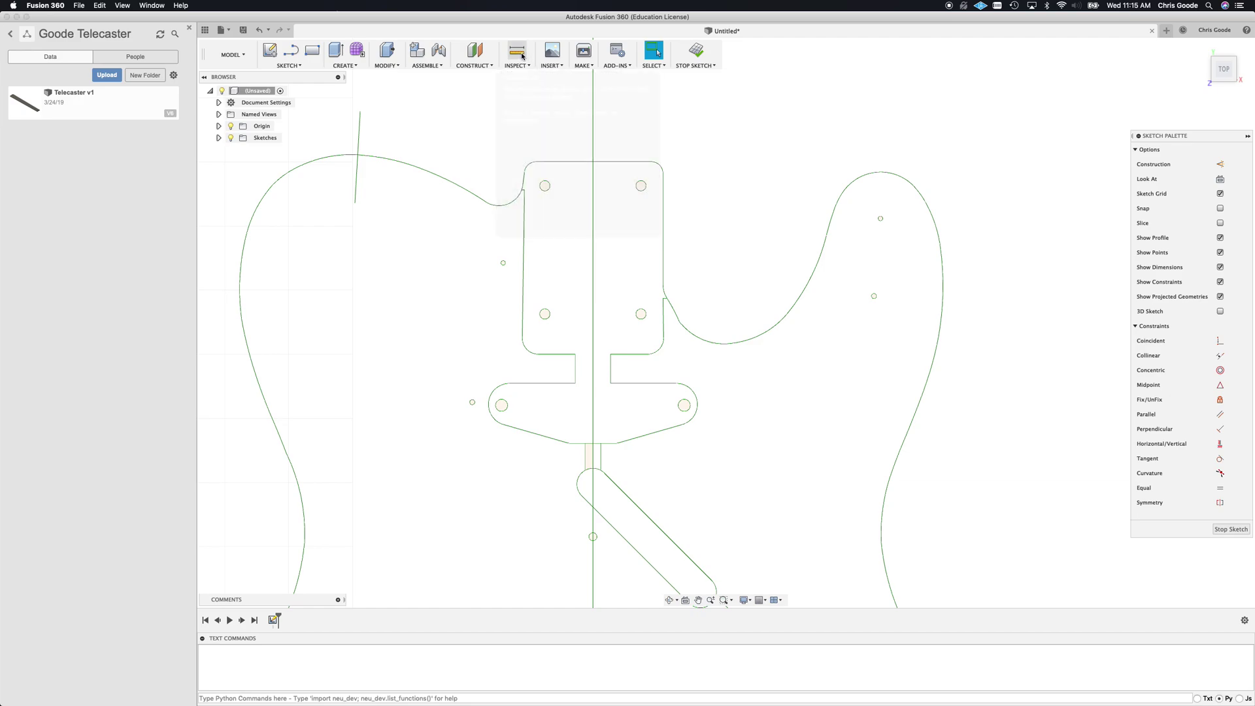
- Measure the neck pocket width between its left and right corners: 2.204 in
left_click(523, 338)
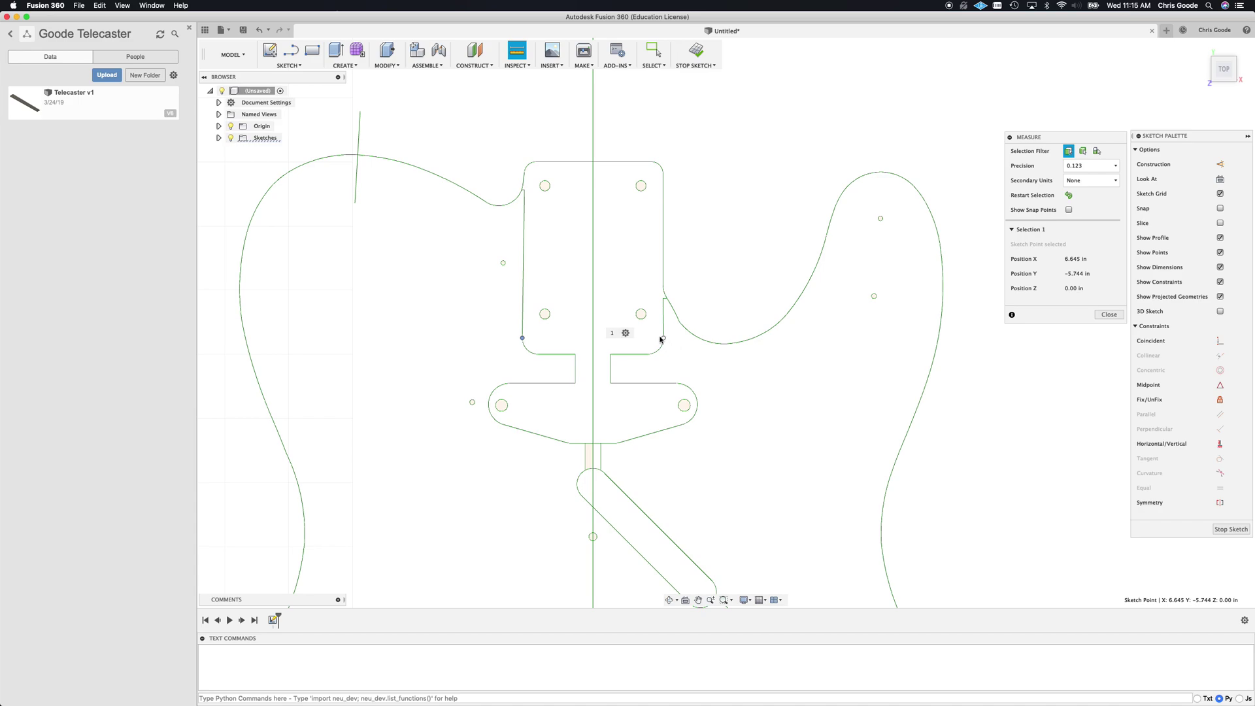
left_click(663, 339)
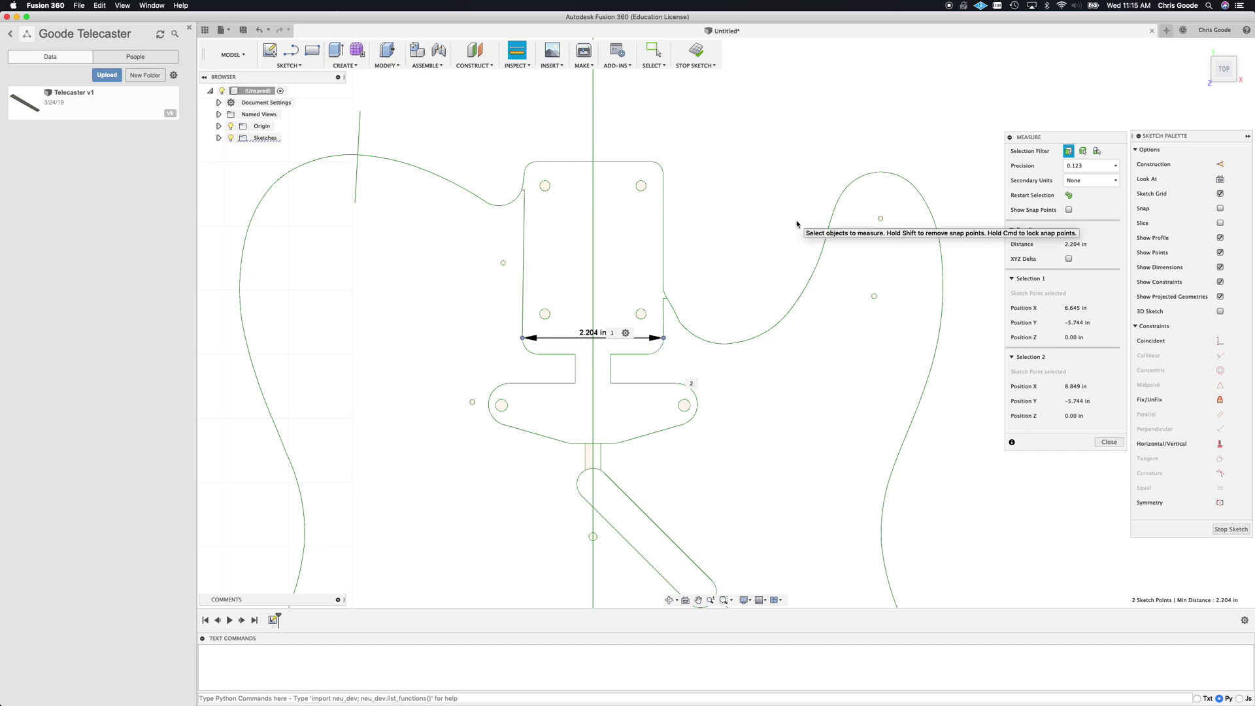
- Calculate 2.1875/2.204 in Spotlight, getting 0.9925136116, then dismiss Spotlight
key("super+space")
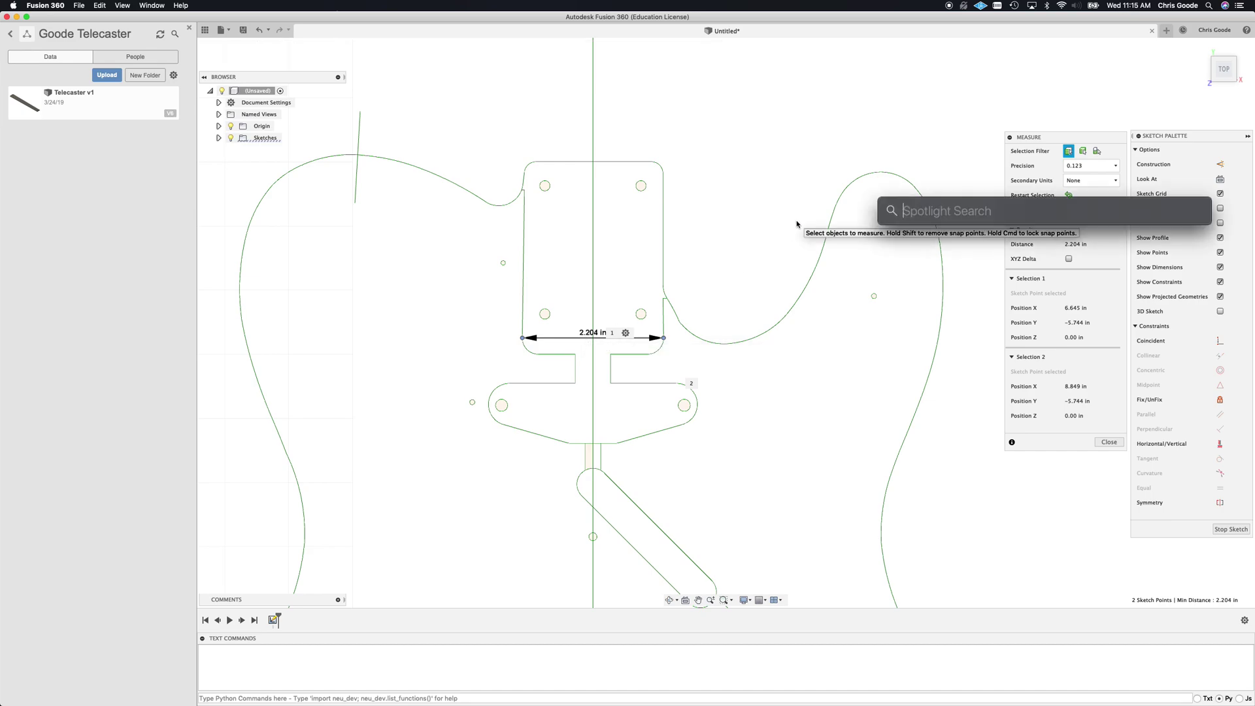
type("2.")
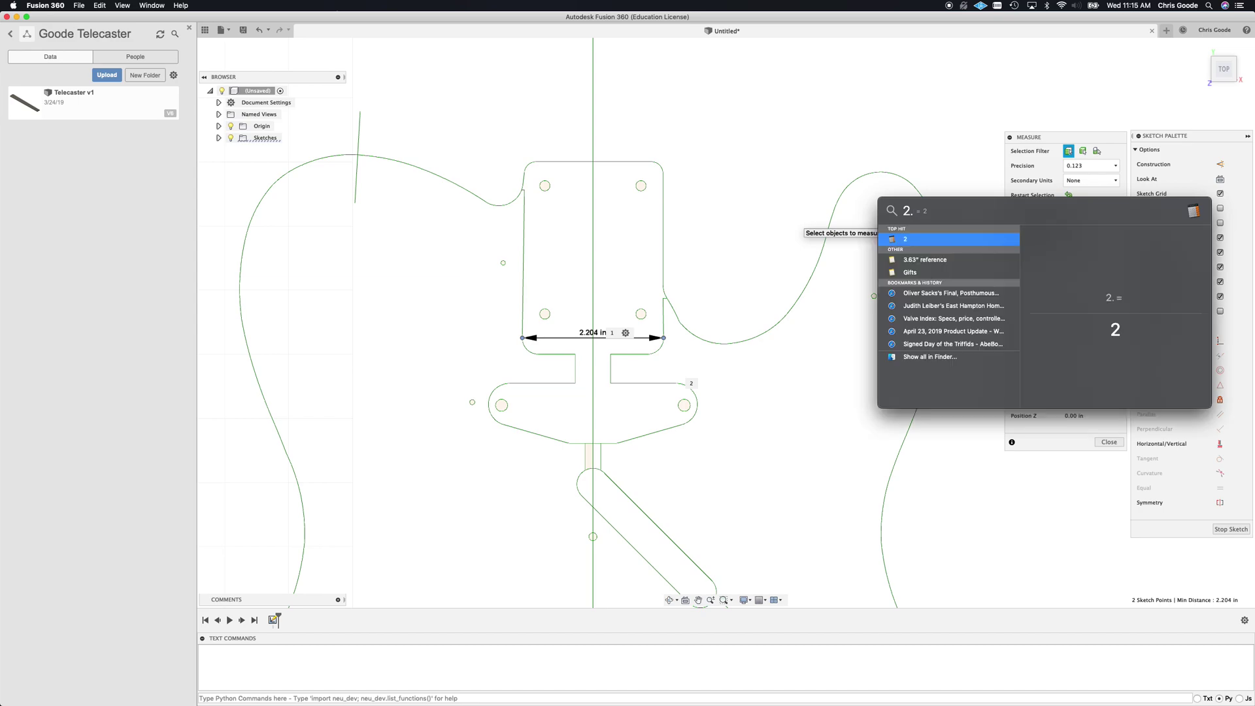
type("875/")
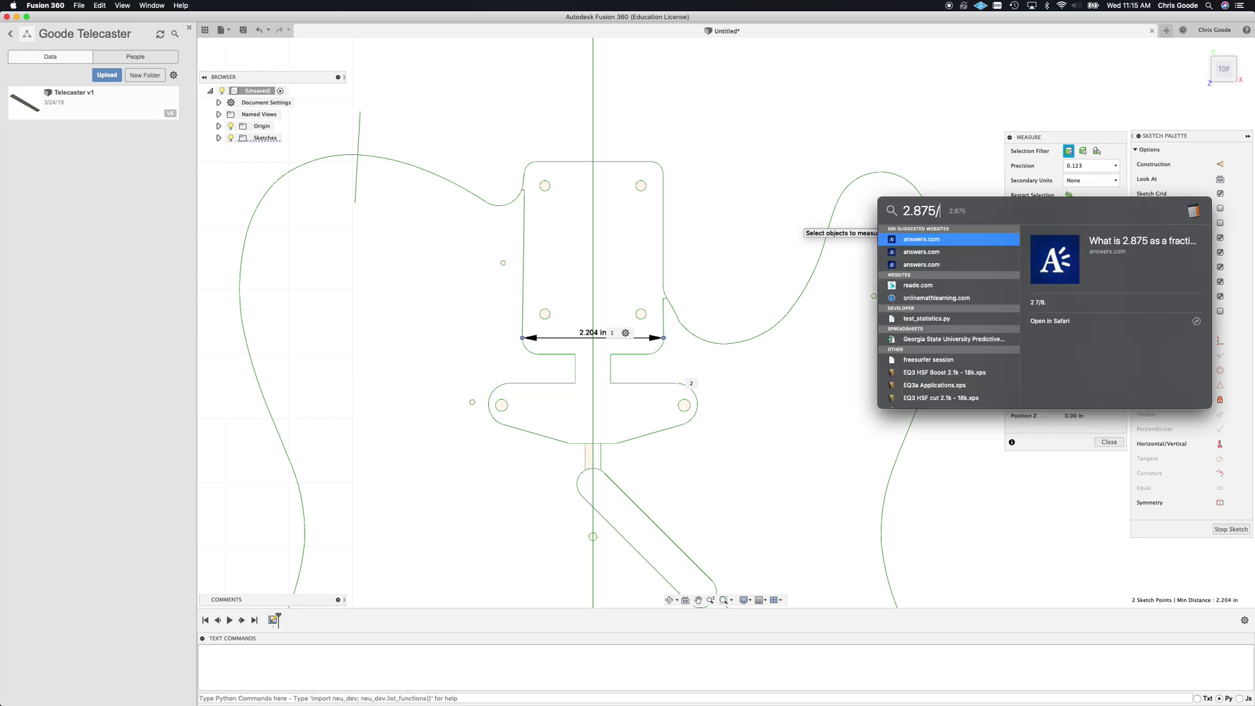
type("2.2")
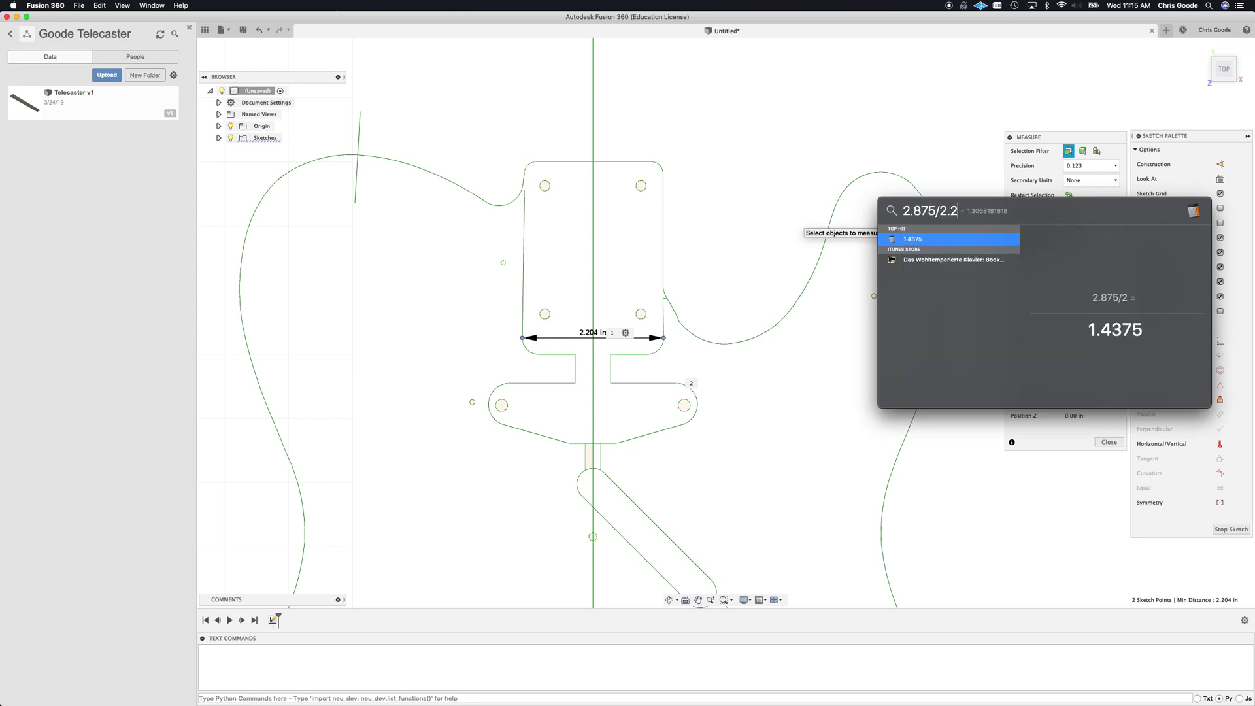
type("04")
key("BackSpace")
key("BackSpace")
key("BackSpace")
key("BackSpace")
key("BackSpace")
key("BackSpace")
key("BackSpace")
key("BackSpace")
key("BackSpace")
key("BackSpace")
key("BackSpace")
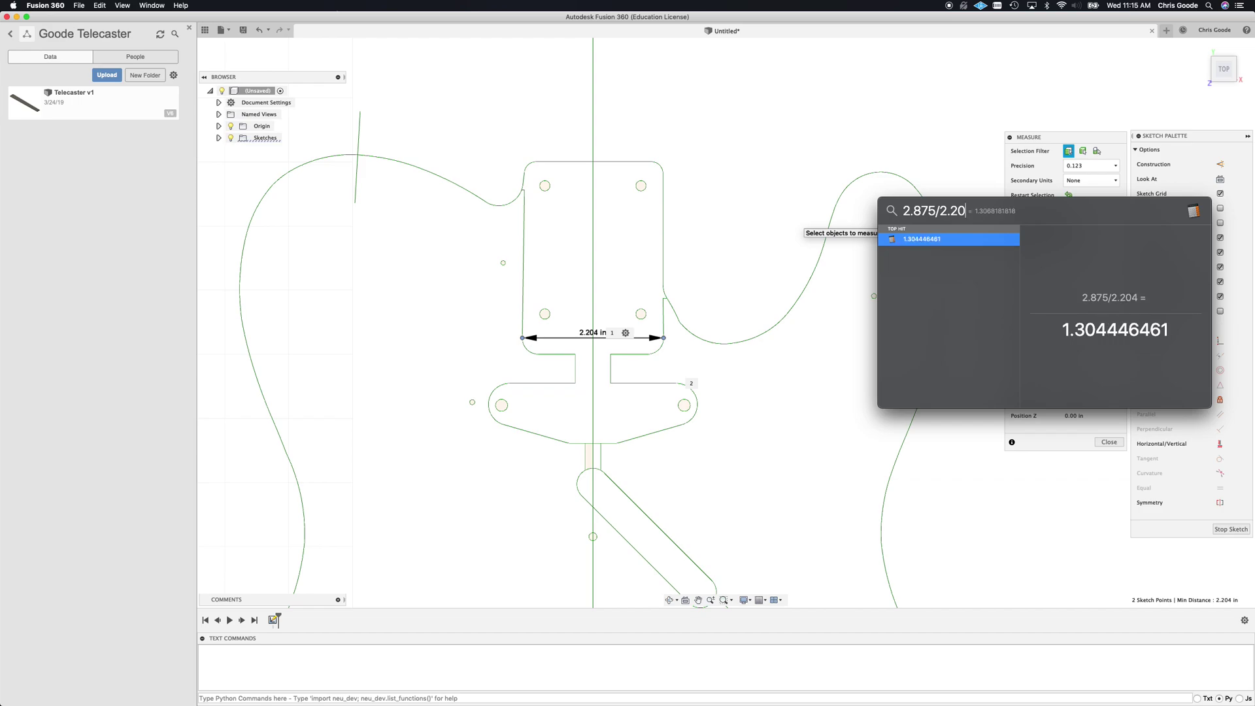
type("2.2")
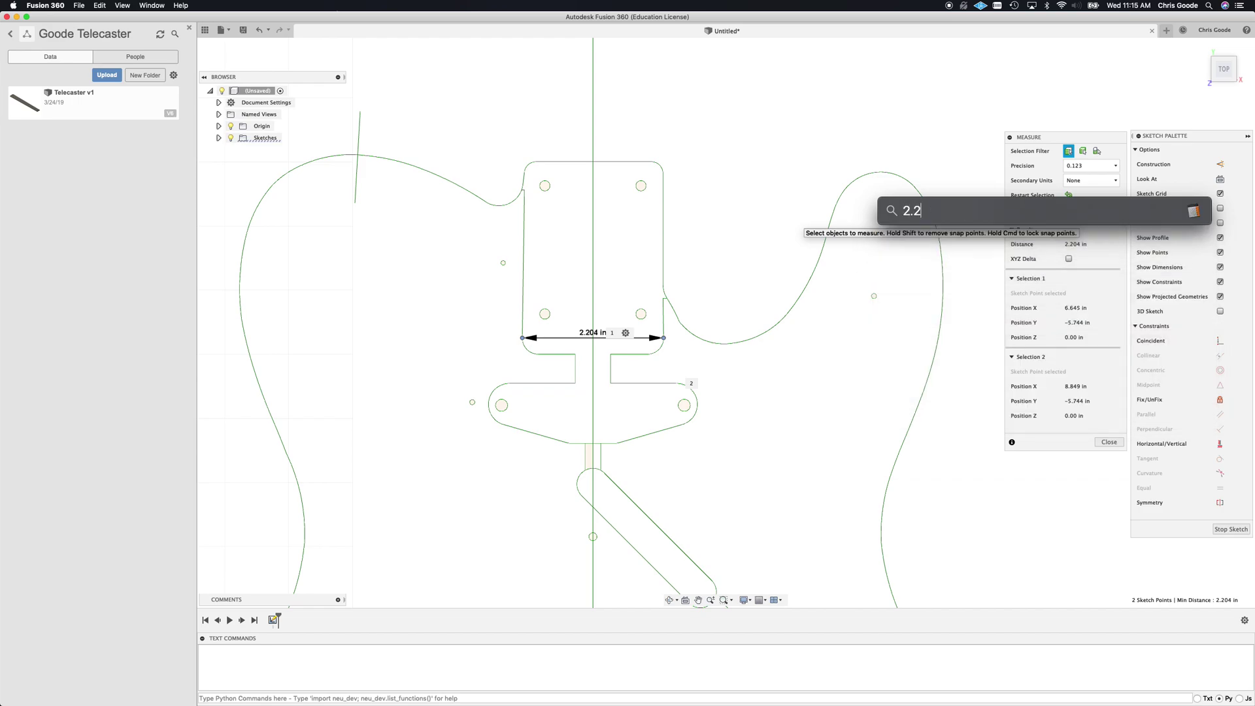
type("04/")
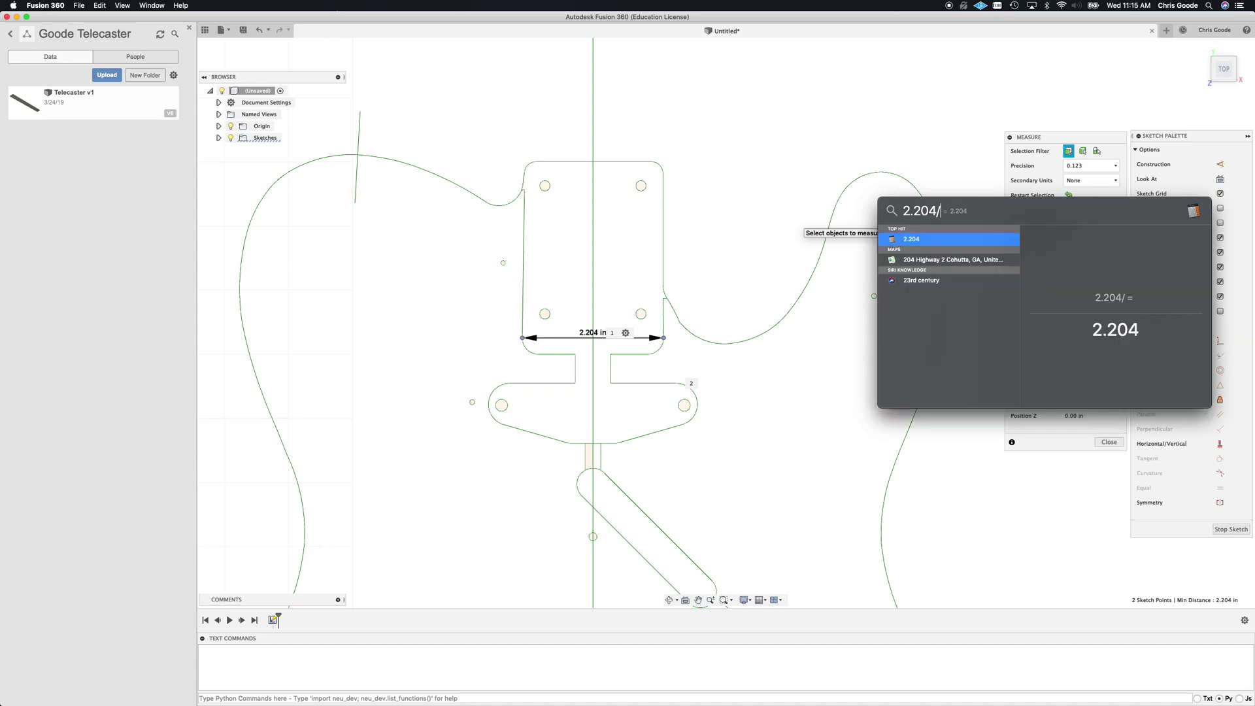
type("2")
key("BackSpace")
key("BackSpace")
key("BackSpace")
key("BackSpace")
key("BackSpace")
type("18")
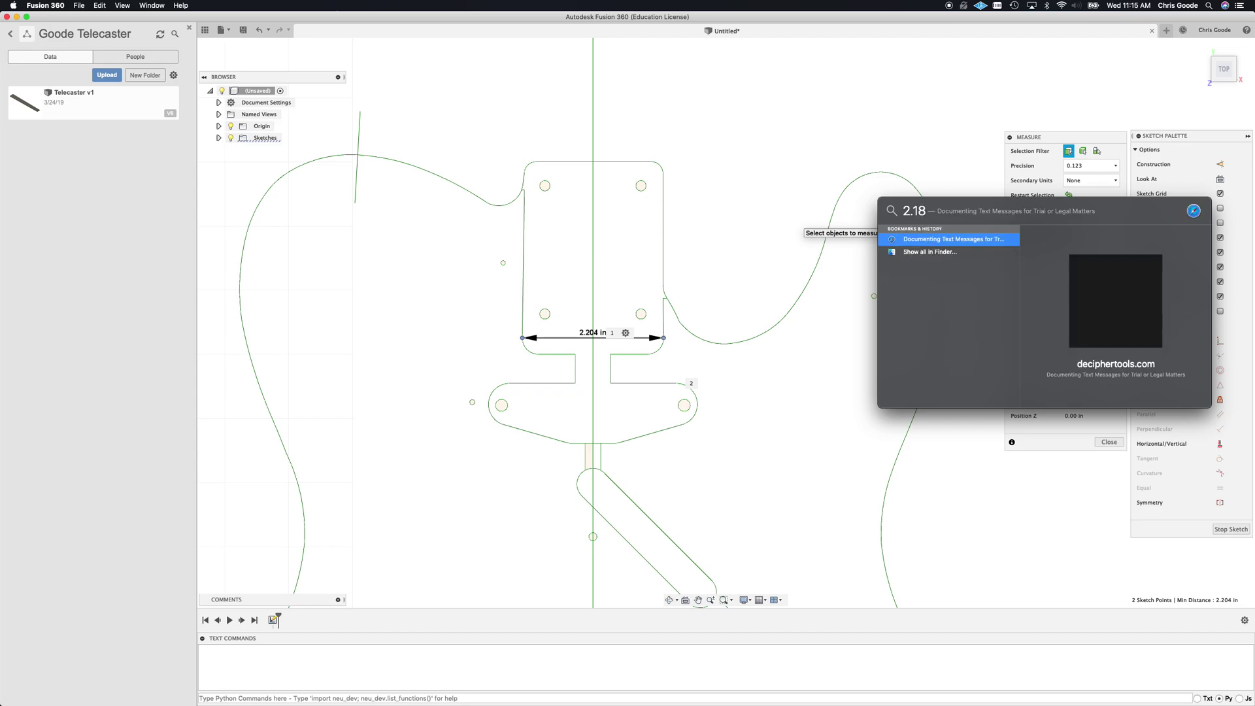
type("75")
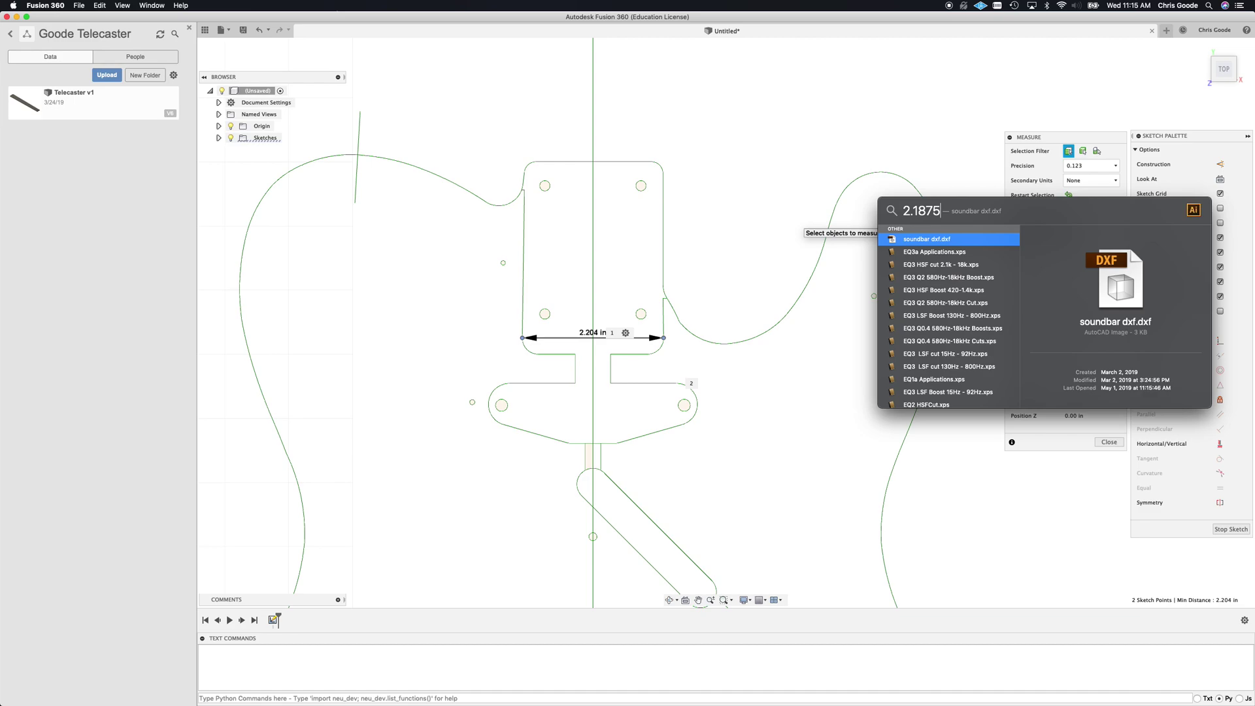
key("BackSpace")
key("BackSpace")
key("BackSpace")
key("BackSpace")
type("3/16")
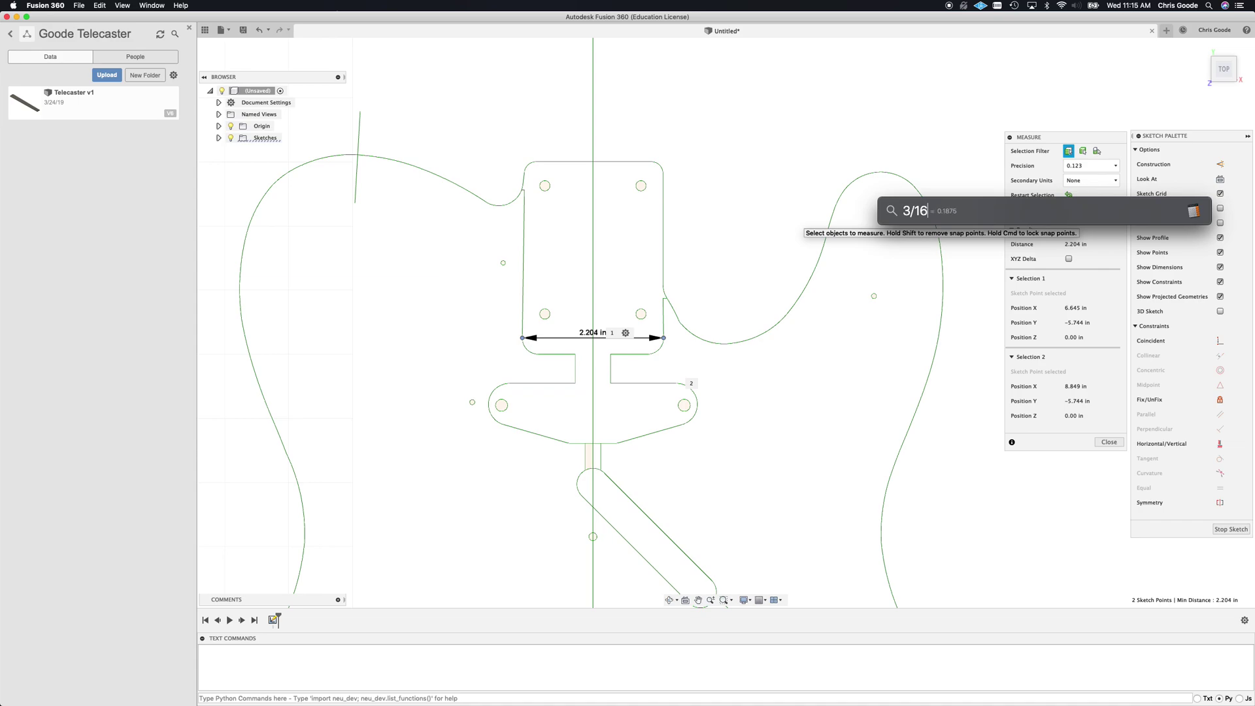
key("BackSpace")
key("BackSpace")
key("BackSpace")
key("BackSpace")
type("2.2")
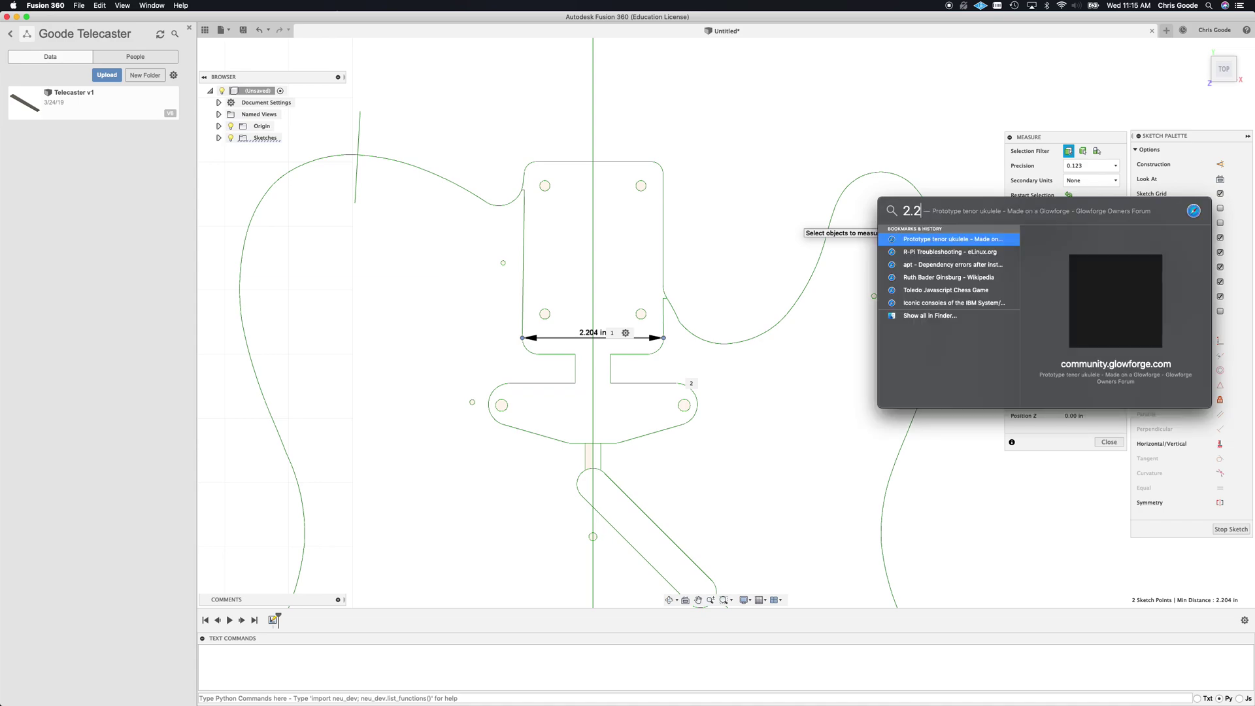
key("BackSpace")
key("BackSpace")
type("1")
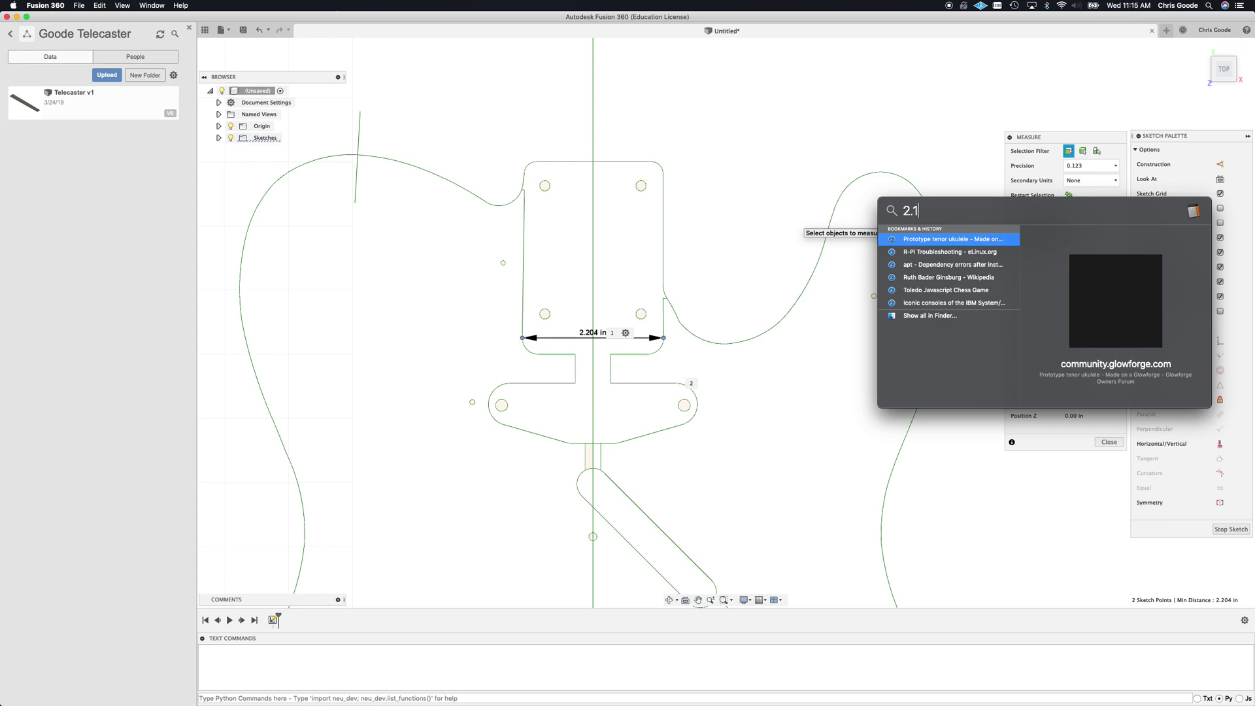
type("875")
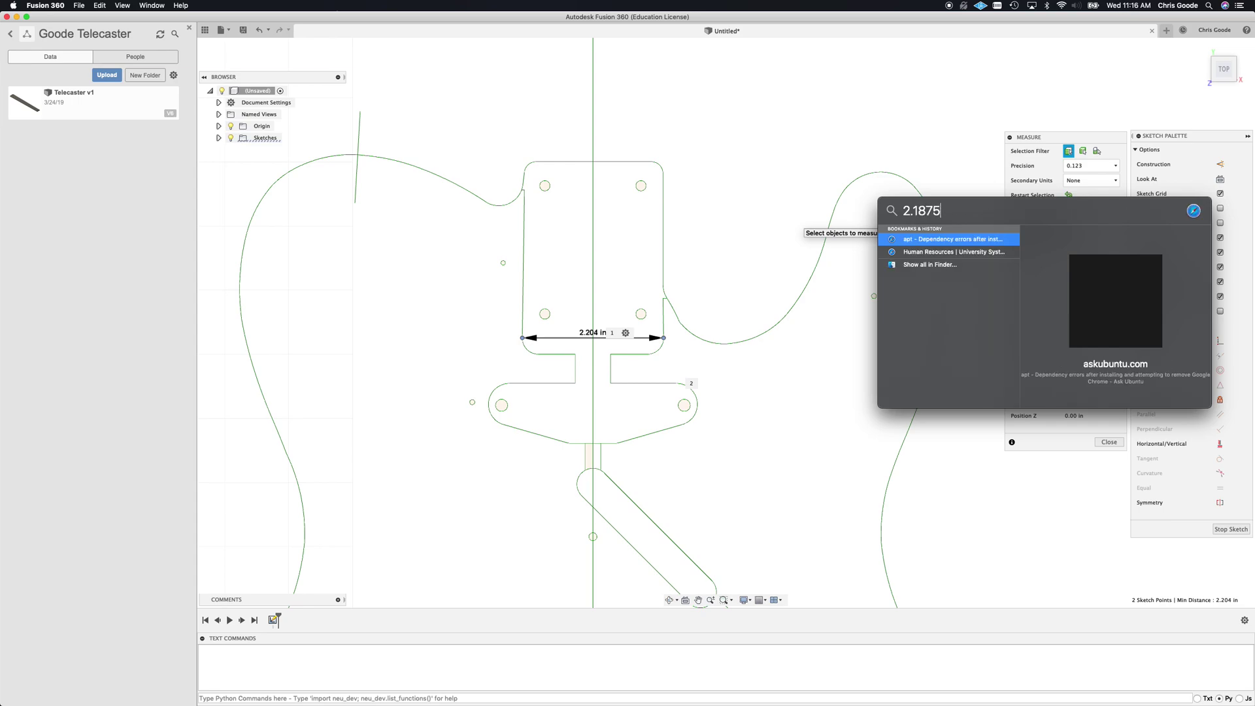
type("/2024")
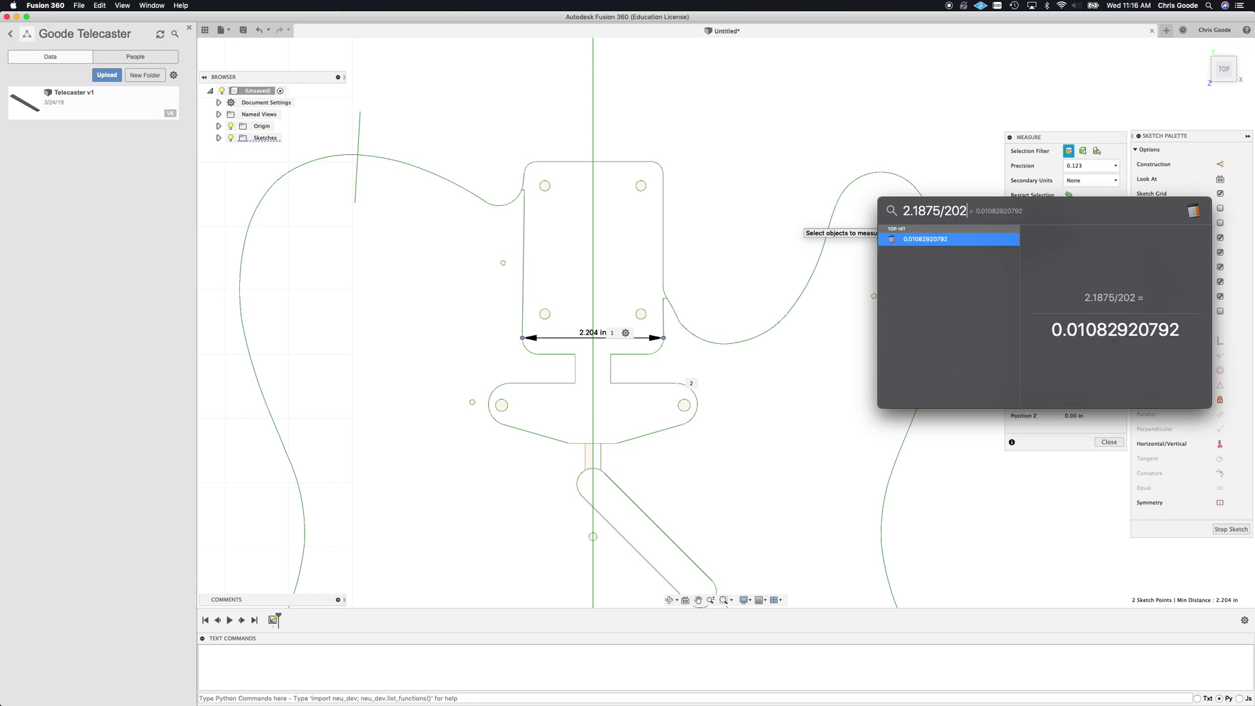
key("BackSpace")
key("BackSpace")
key("BackSpace")
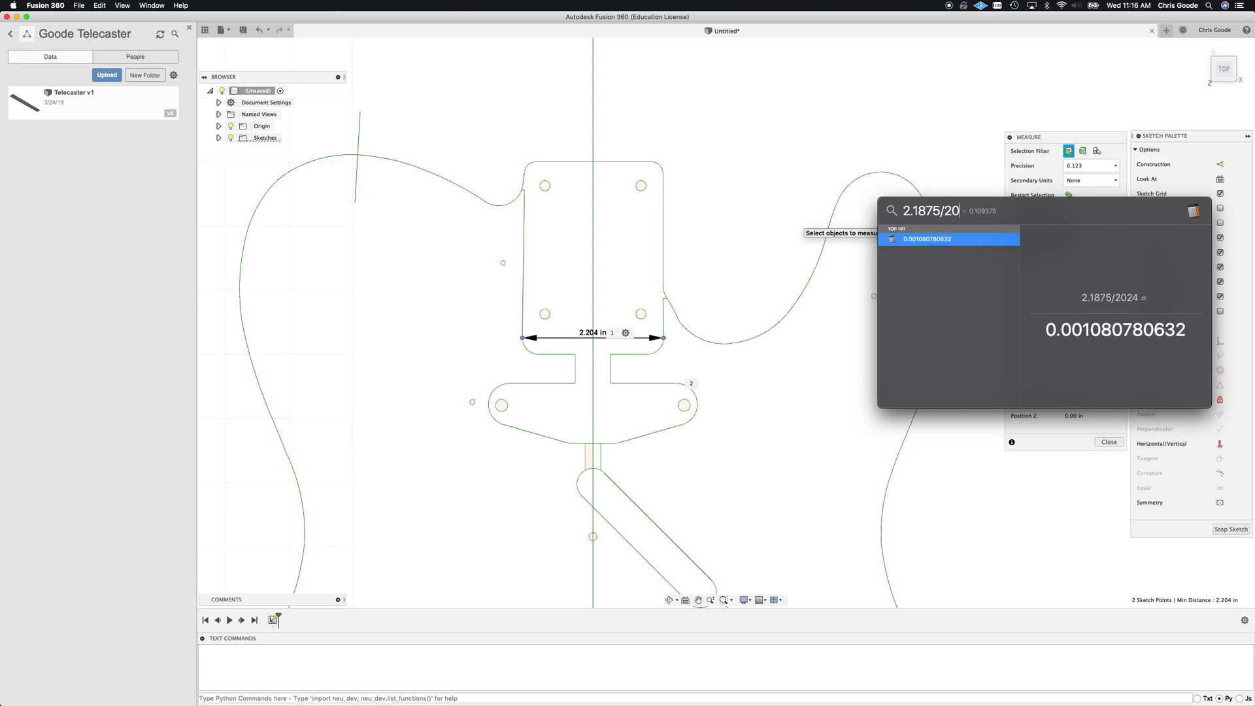
type(".204")
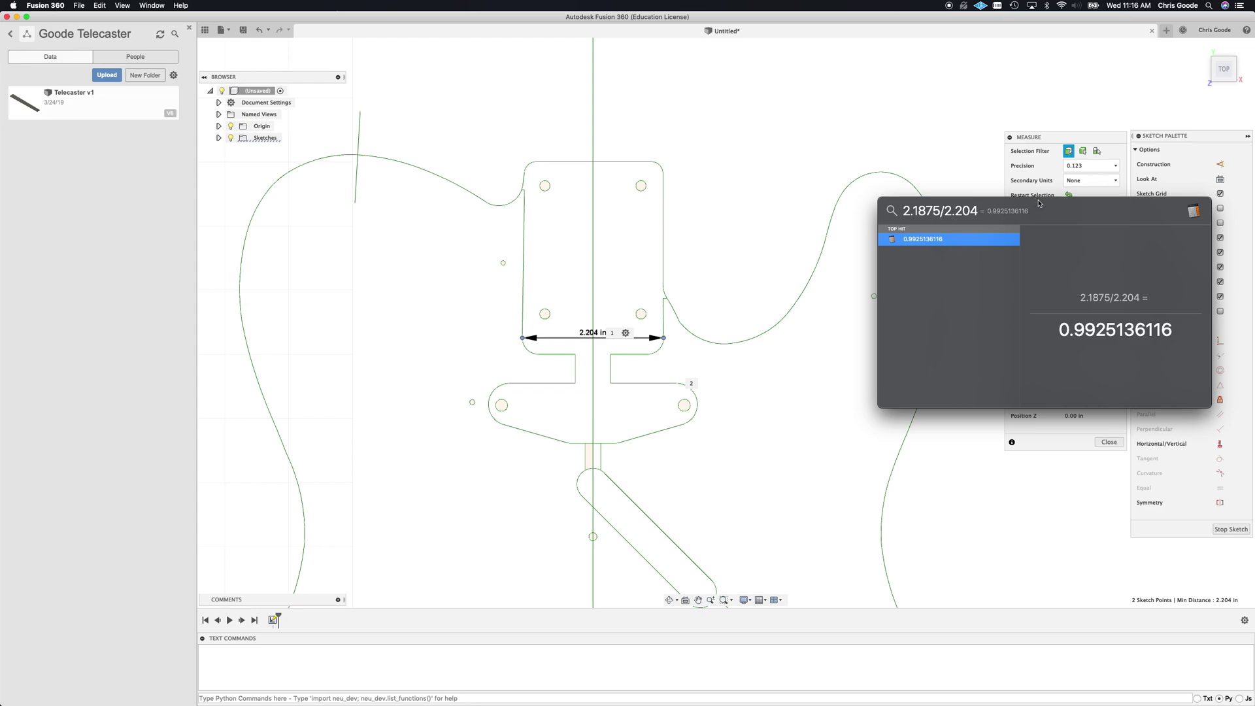
key("Escape")
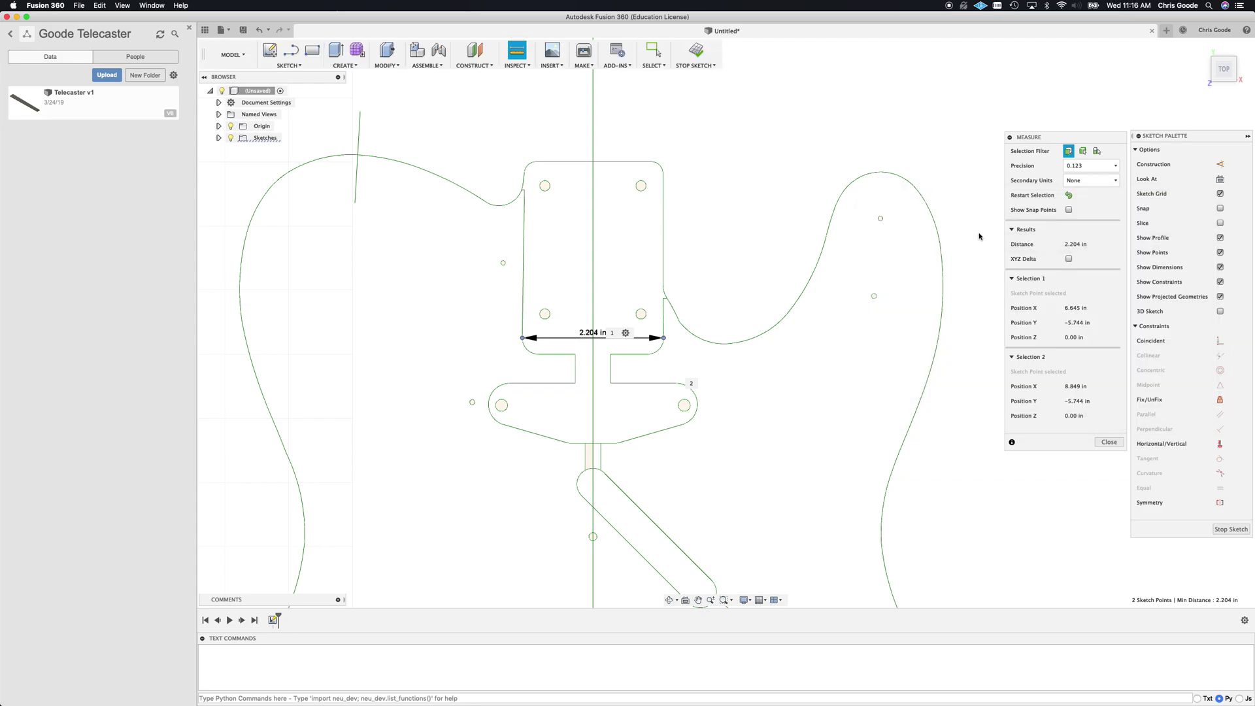
- Undo the earlier SVG import and re-insert the Telecaster pickguard SVG file
left_click(1104, 443)
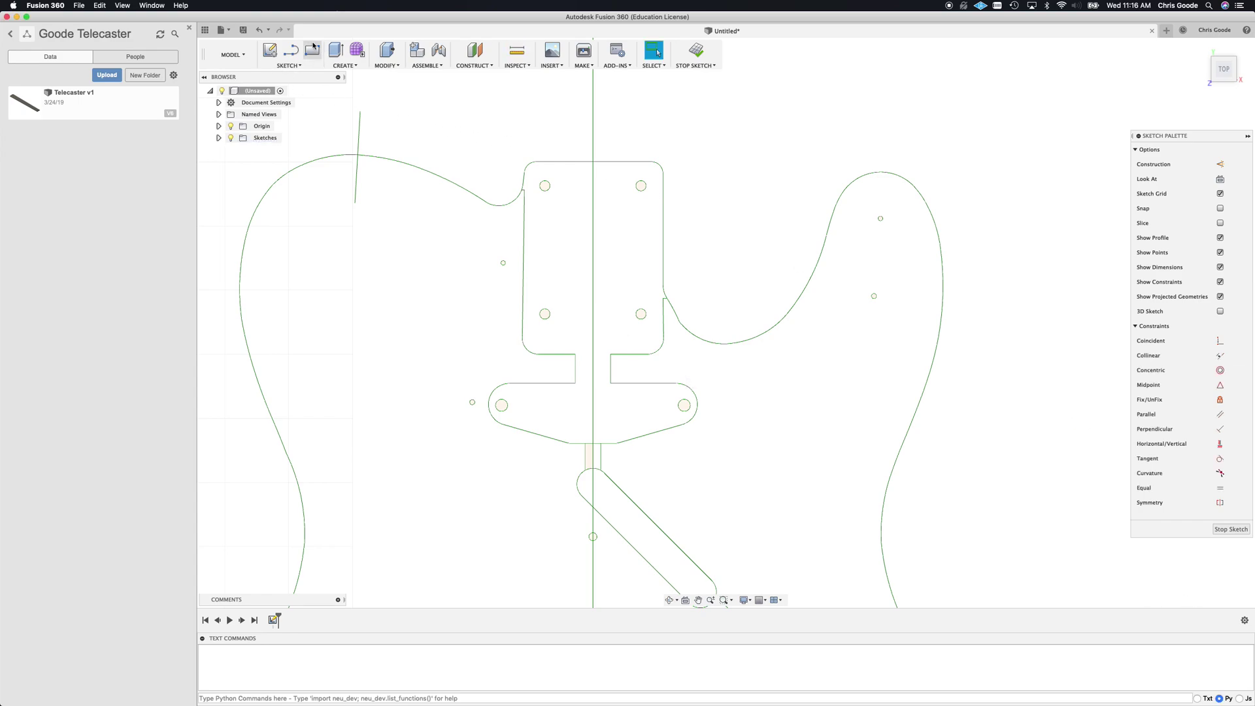
left_click(259, 31)
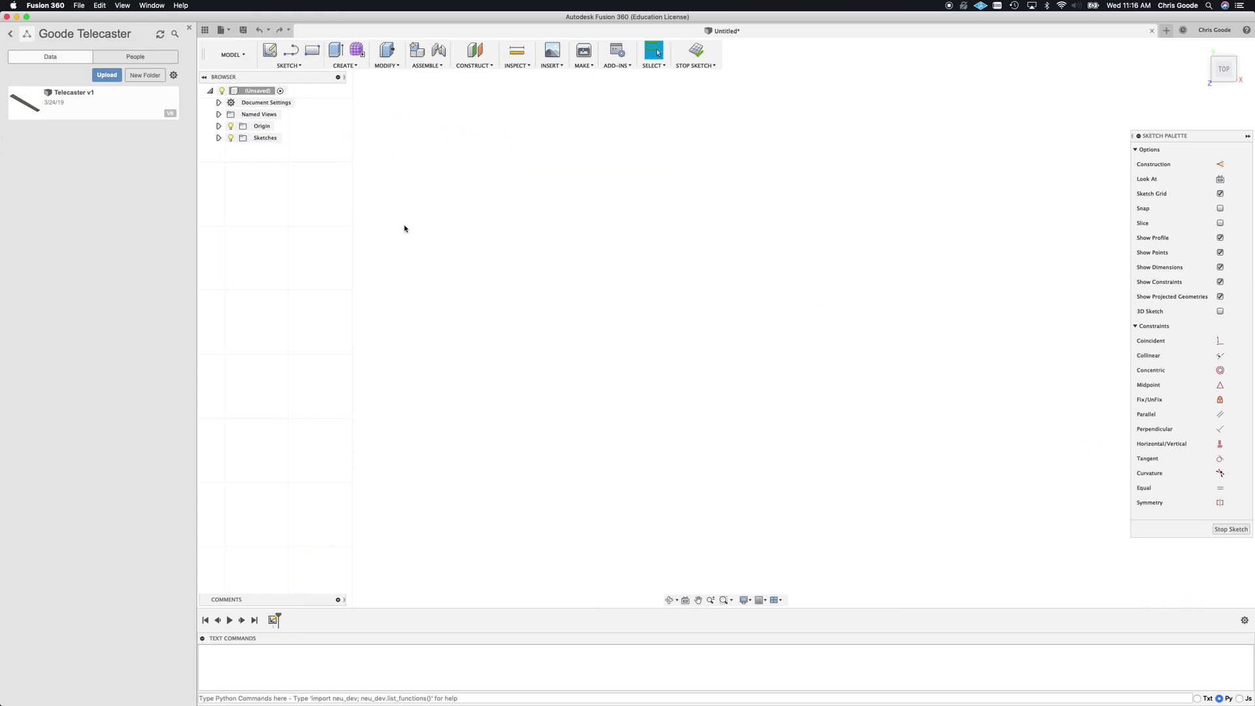
left_click(554, 66)
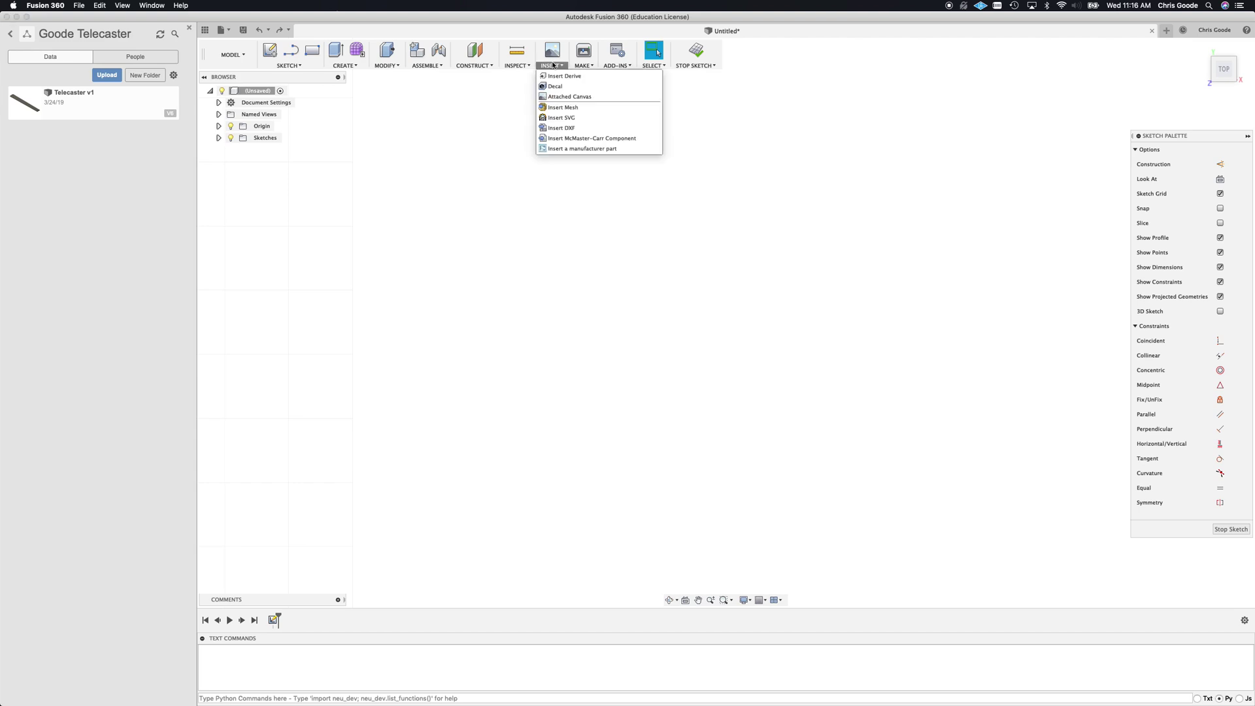
left_click(568, 117)
left_click(1058, 153)
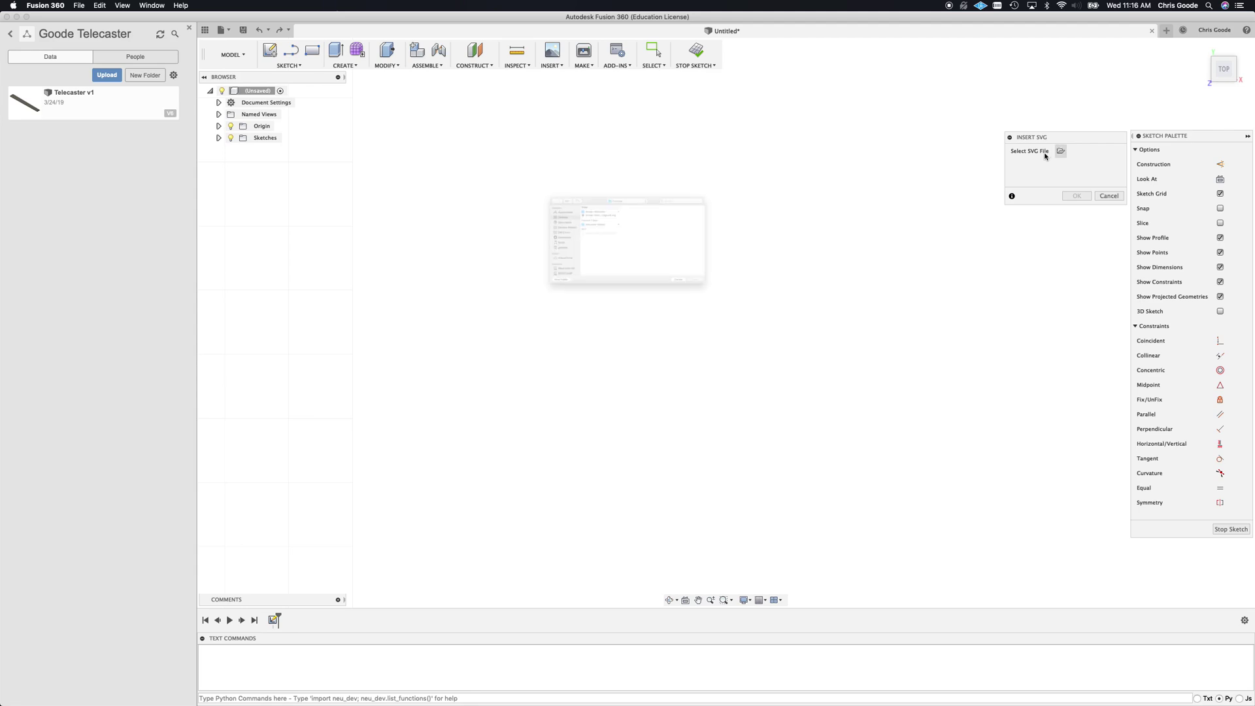
double_click(569, 177)
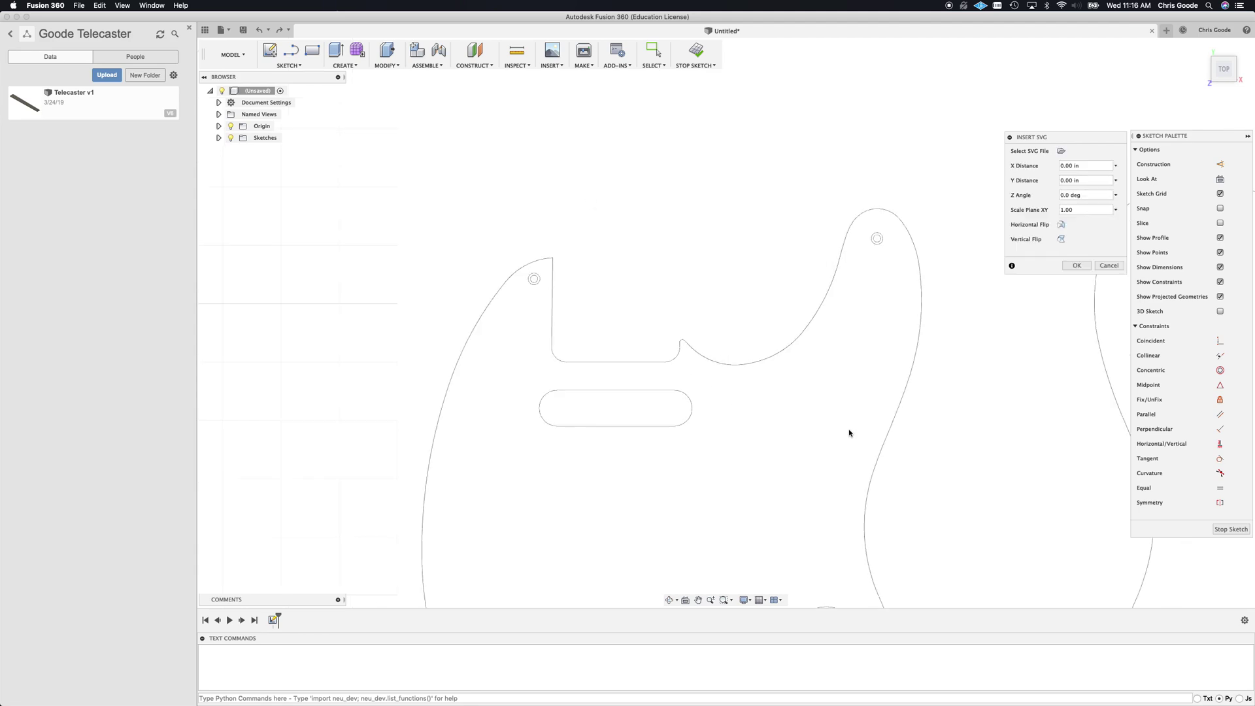
- Set the SVG's XY scale to 0.9925136116
scroll(849, 432, "down", 5)
middle_click_drag(910, 476, 731, 410)
left_click(1075, 210)
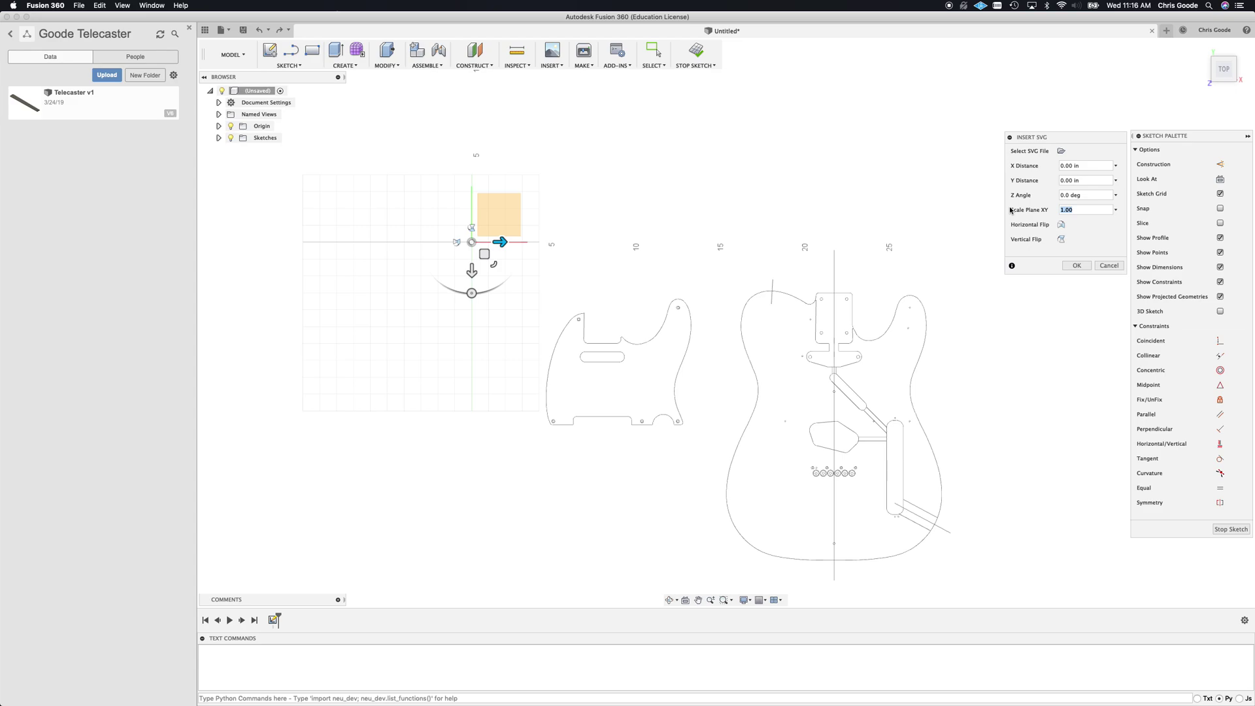
type("0.9925136116")
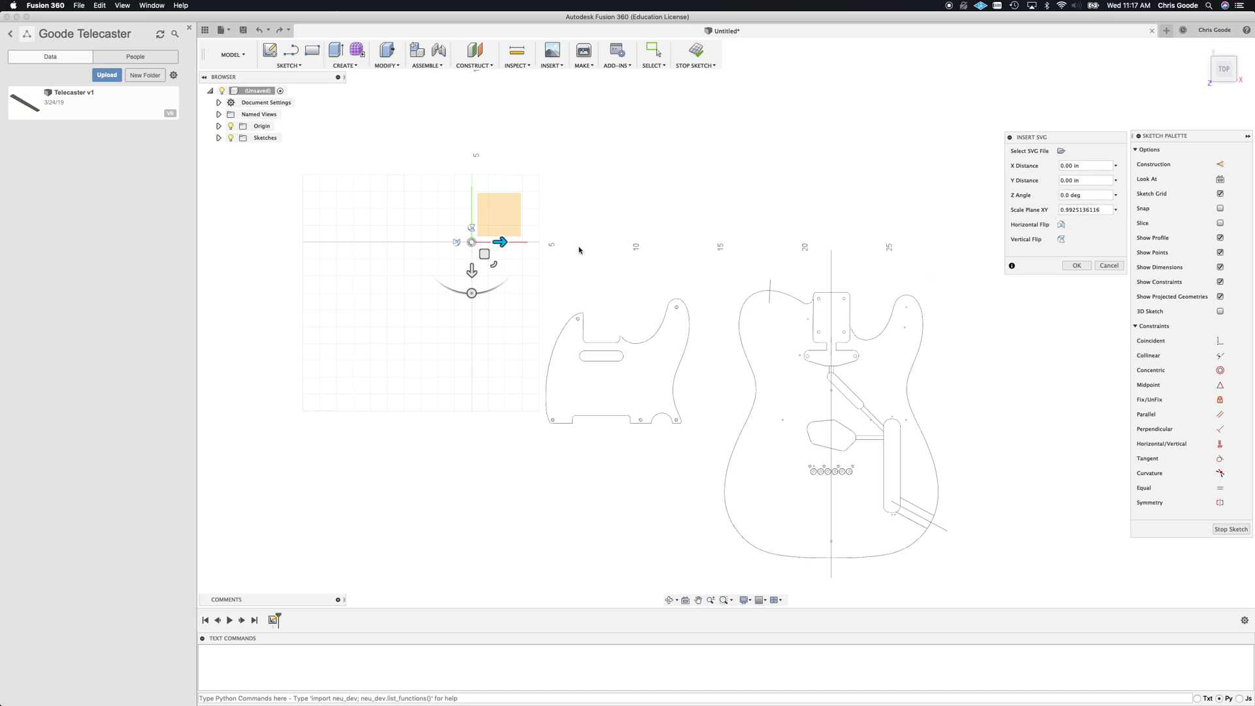
- Position the guitar outlines at X 0 in and Y -5.94 in on the origin
left_click_drag(494, 288, 421, 242)
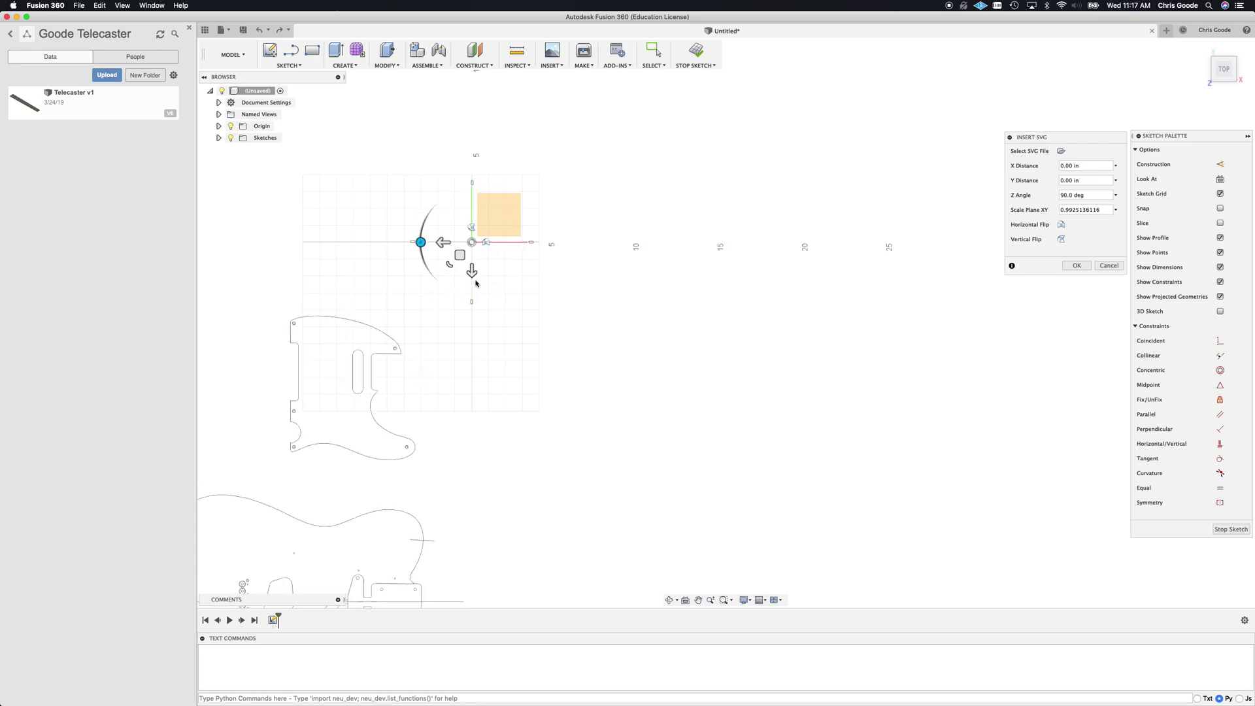
left_click_drag(472, 272, 521, 3)
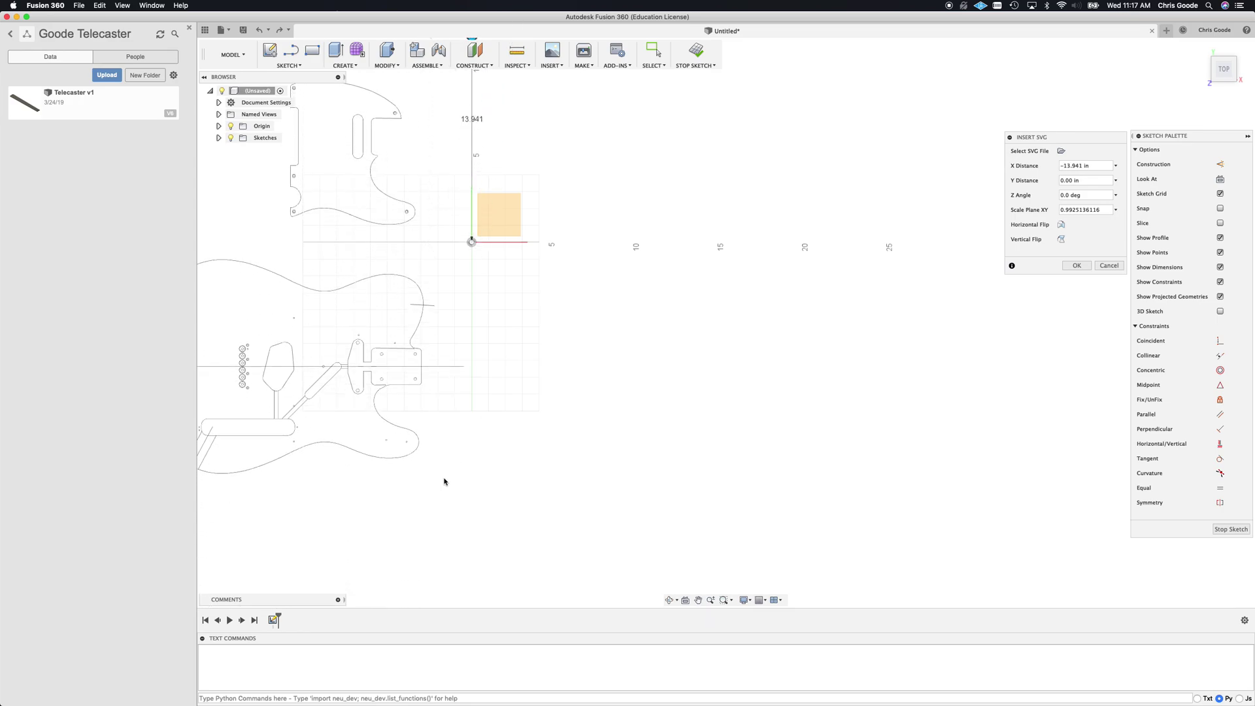
scroll(445, 482, "down", 3)
left_click_drag(462, 216, 461, 142)
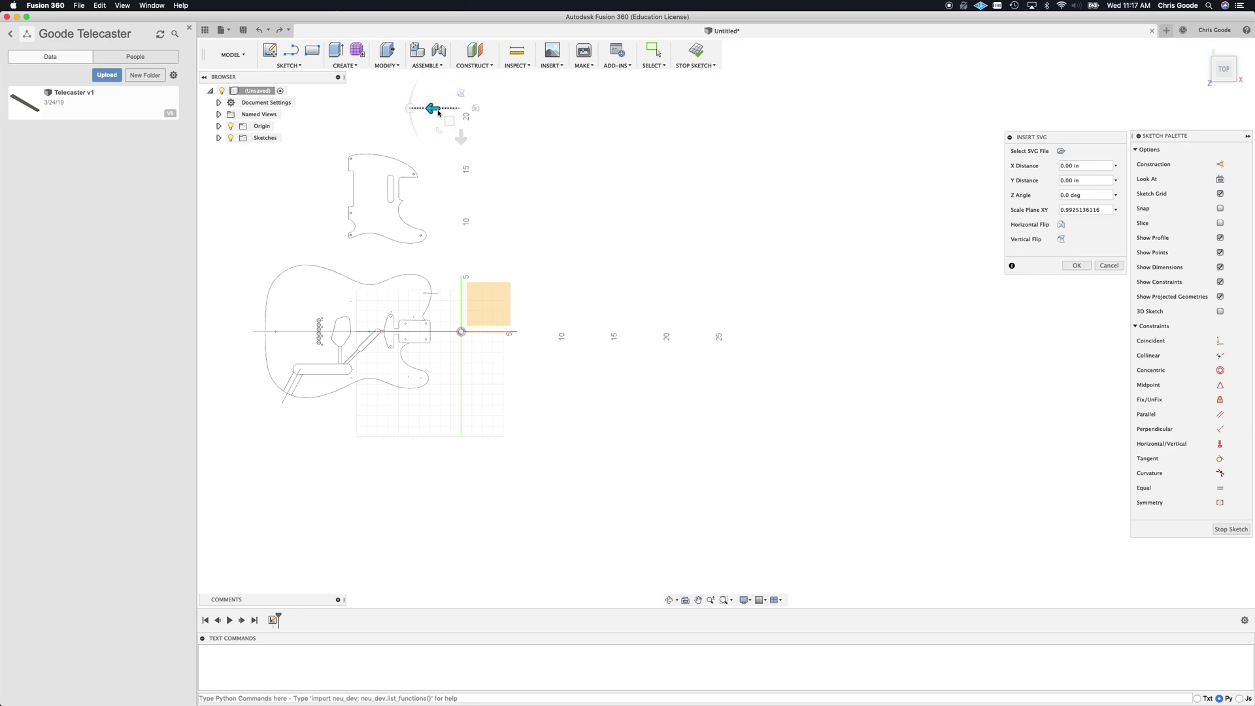
left_click_drag(438, 113, 495, 115)
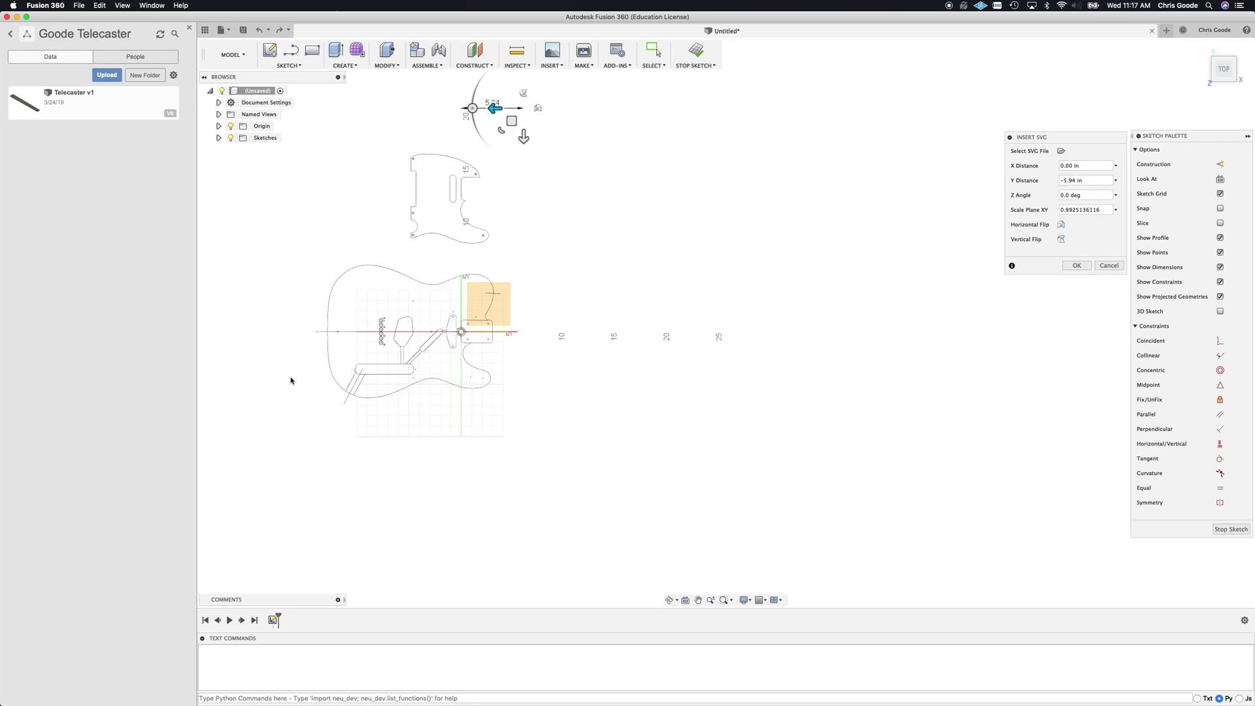
scroll(461, 369, "up", 1)
scroll(462, 369, "up", 10)
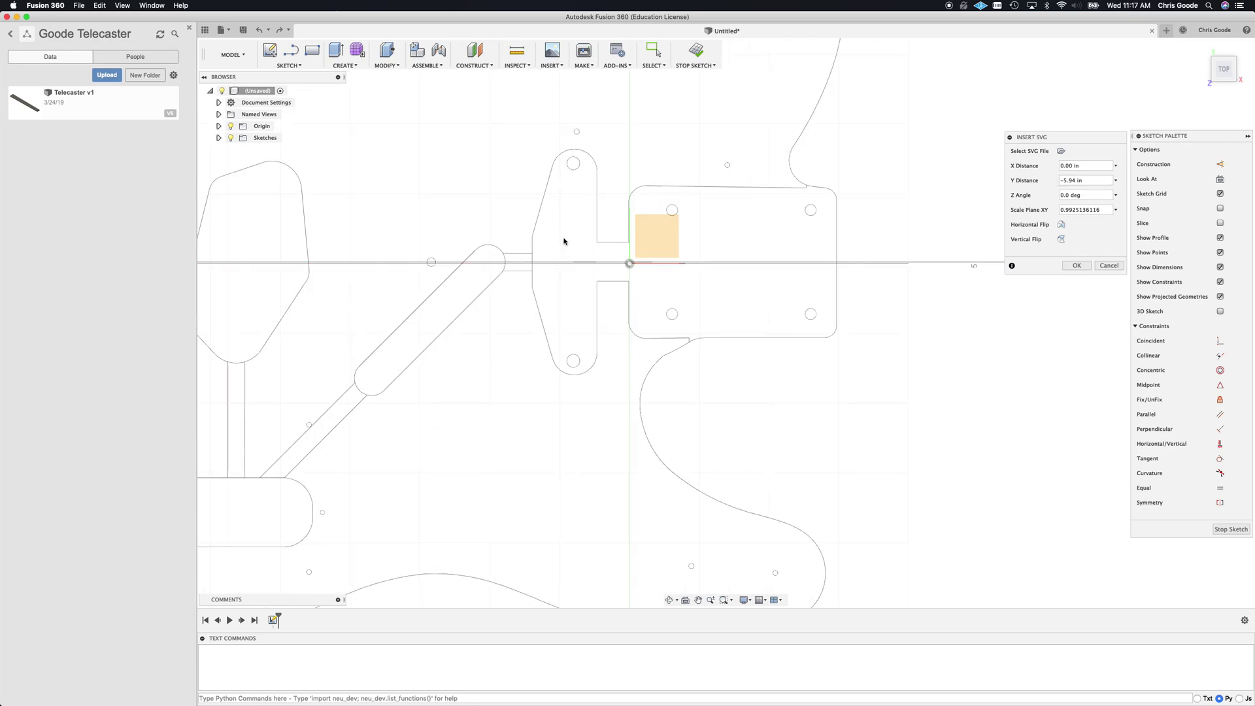
scroll(637, 276, "down", 5)
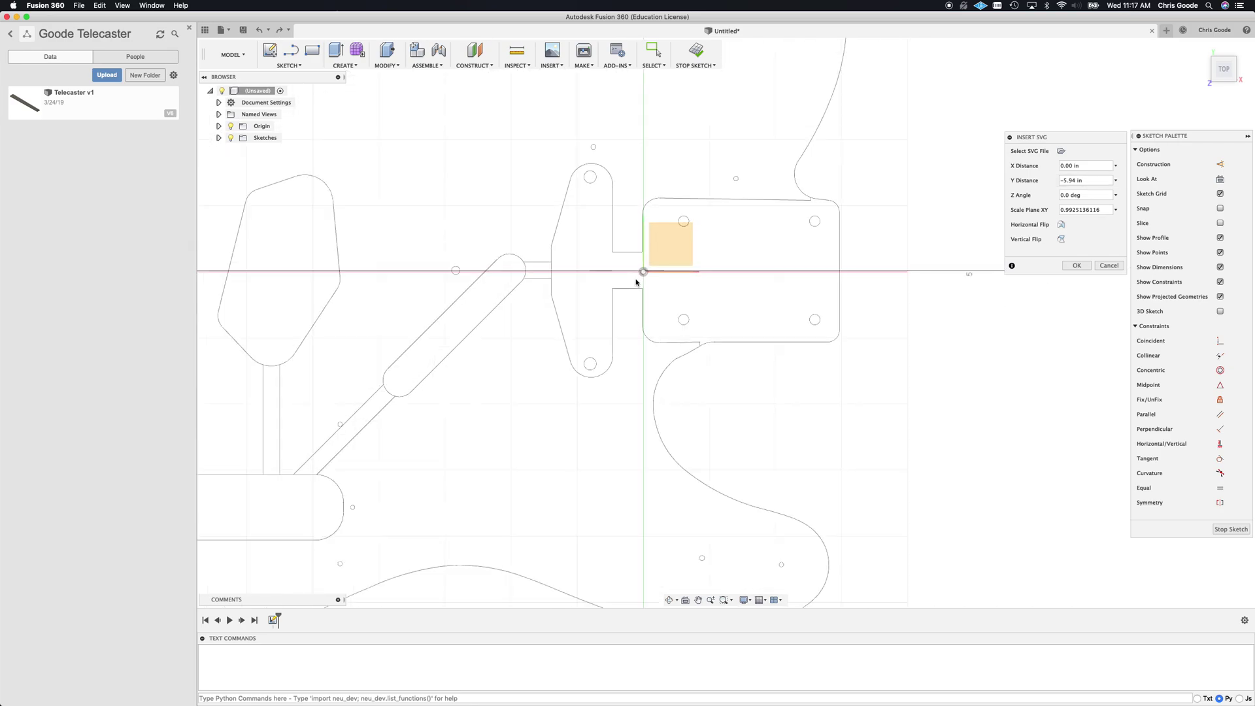
scroll(635, 281, "down", 2)
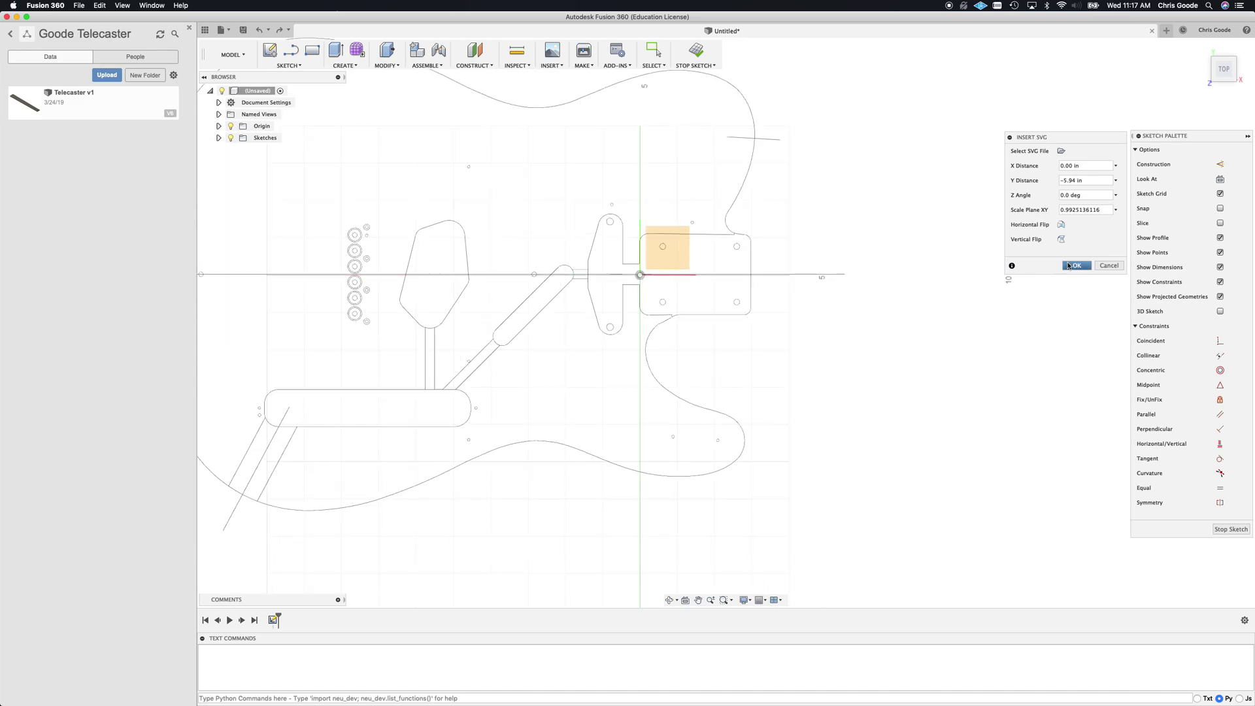
- Accept the SVG import and measure the neck pocket corners, confirming 2.188 in across
key("Return")
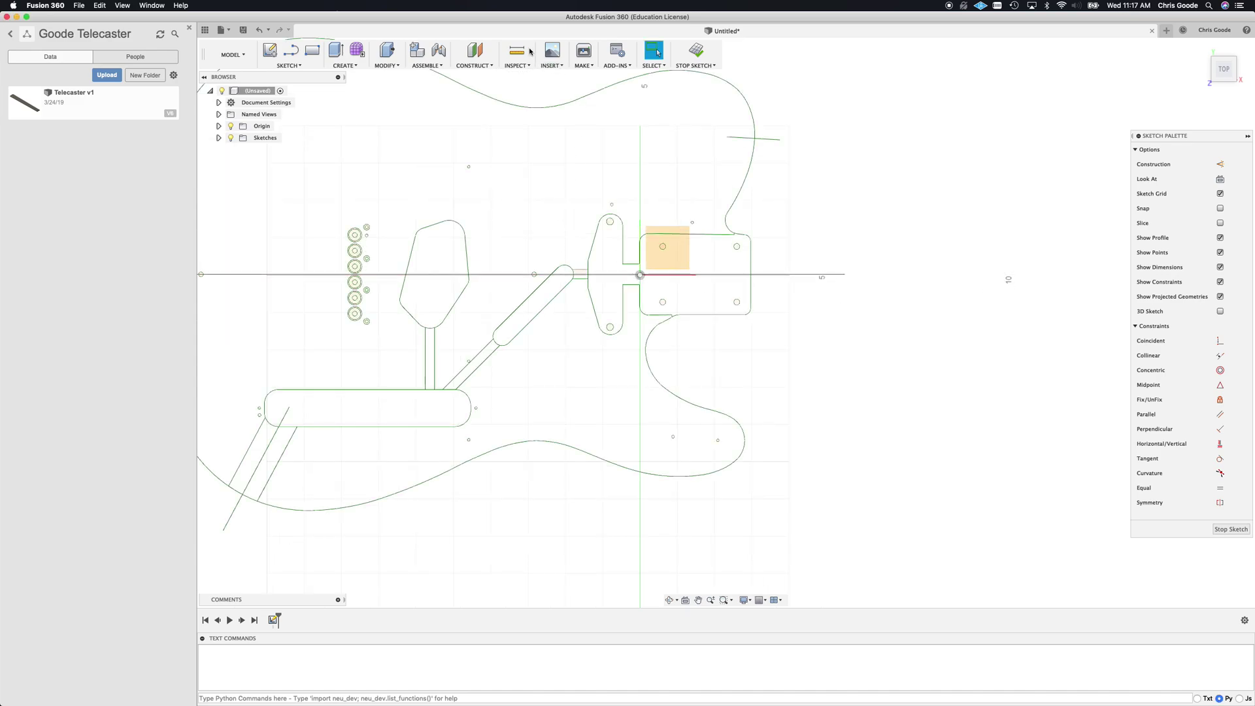
left_click(517, 52)
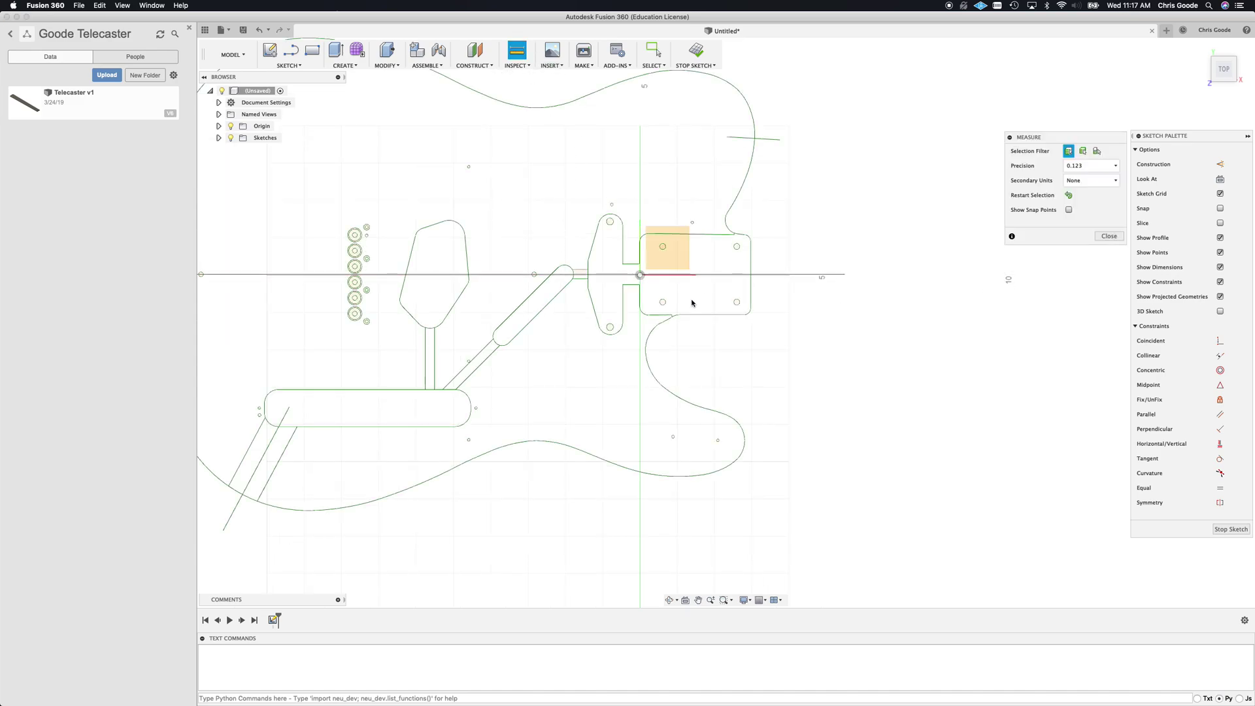
left_click(649, 234)
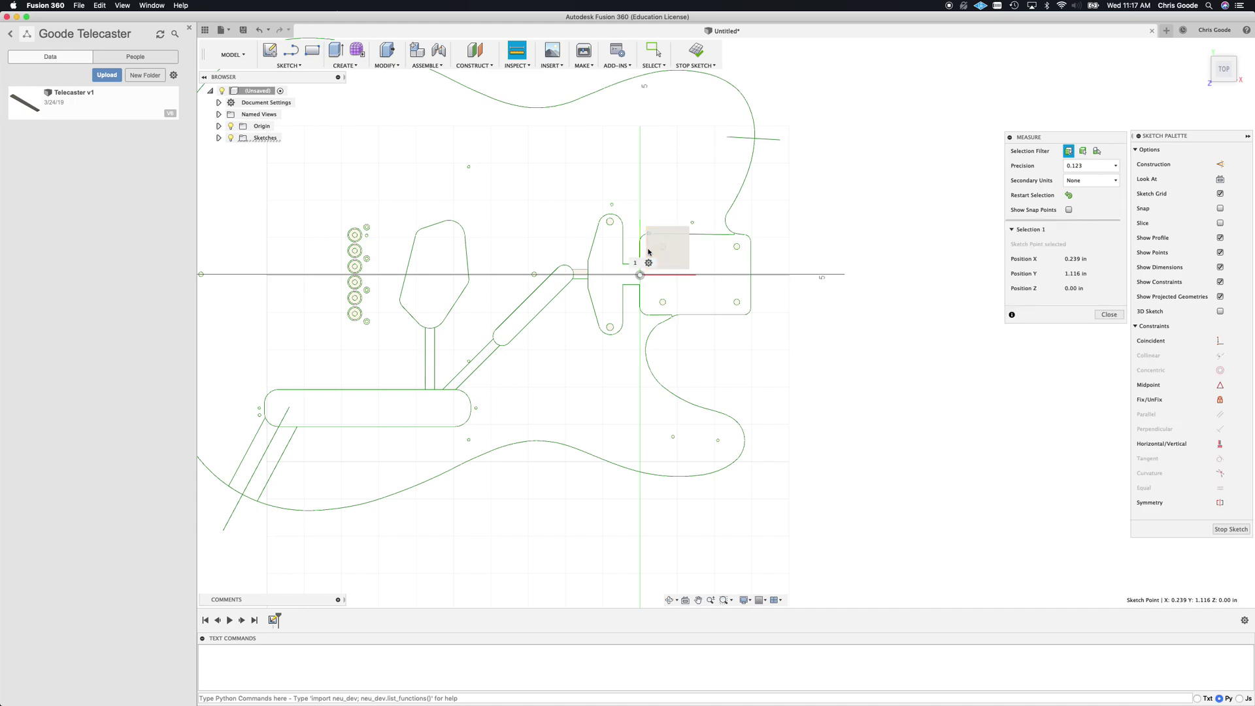
left_click(649, 316)
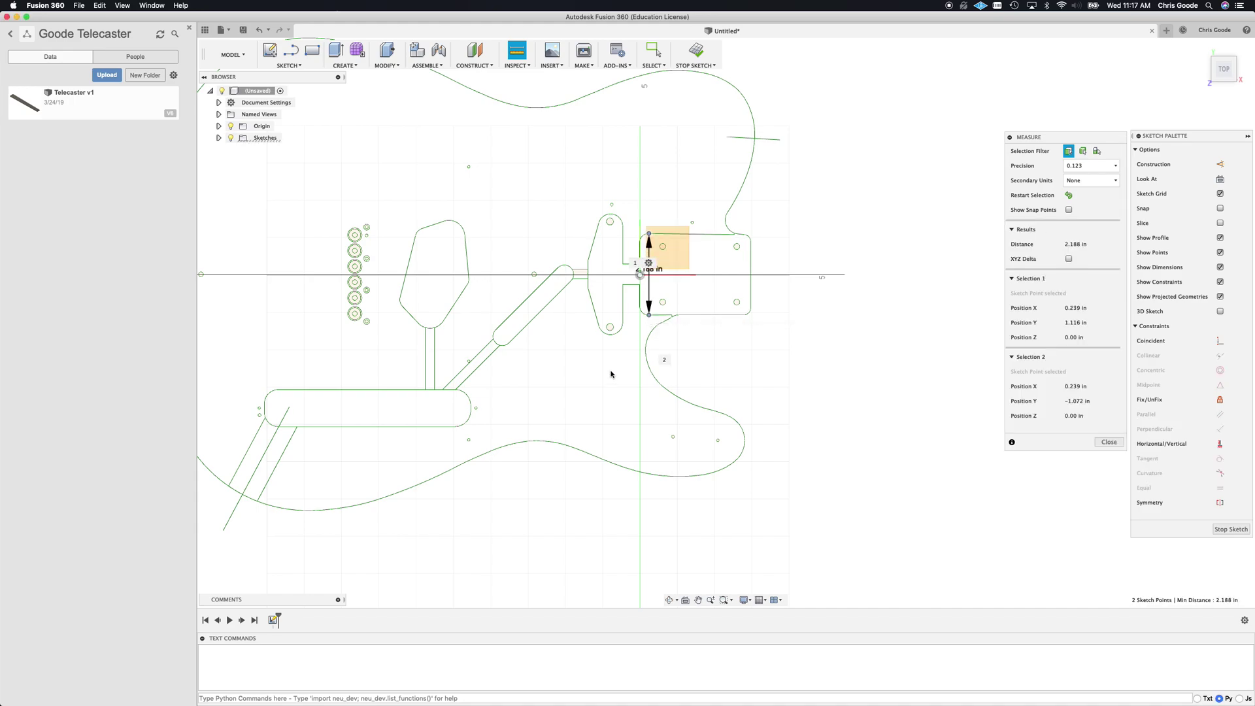
scroll(630, 330, "up", 5)
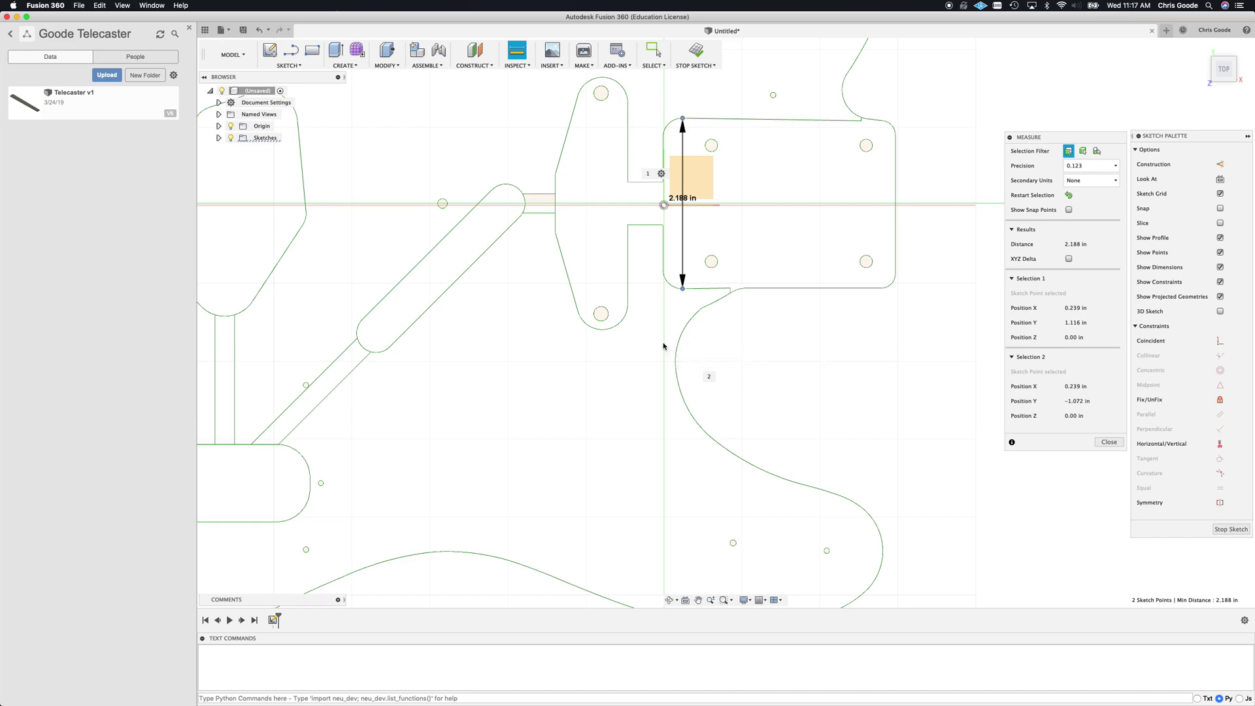
scroll(664, 346, "down", 5)
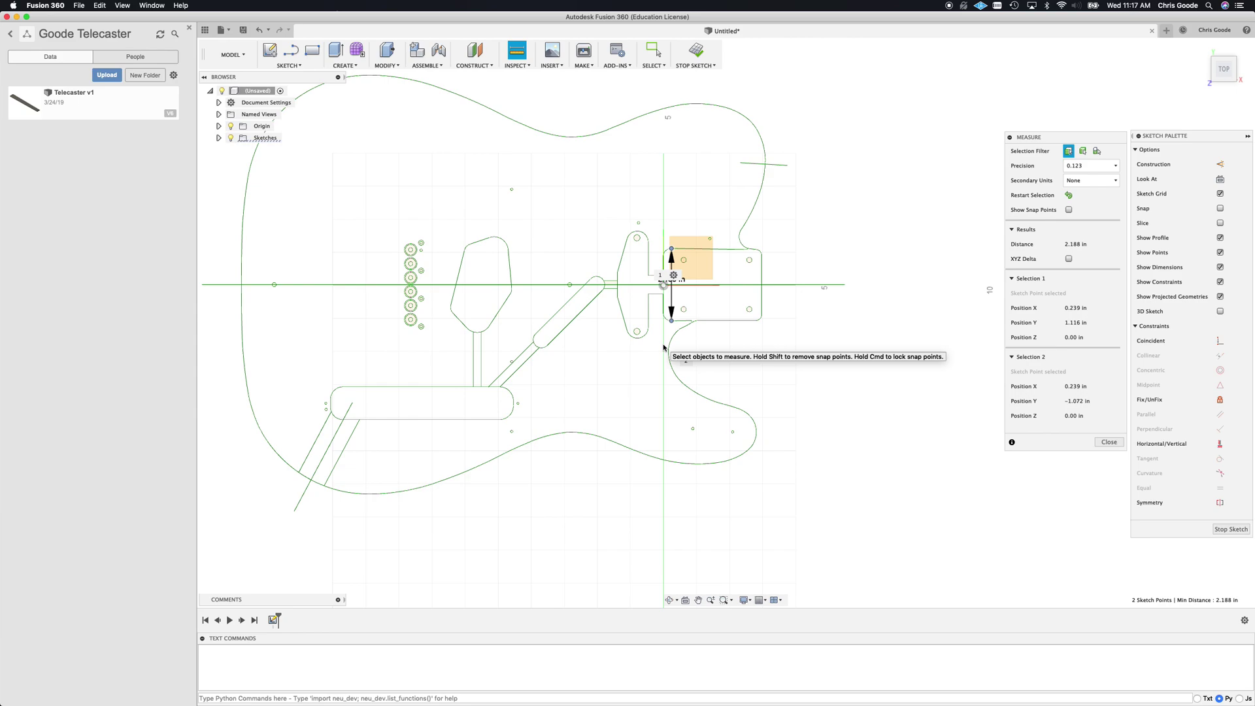
mouse_move(437, 222)
middle_mouse_down()
mouse_move(516, 238)
mouse_move(558, 265)
middle_mouse_up()
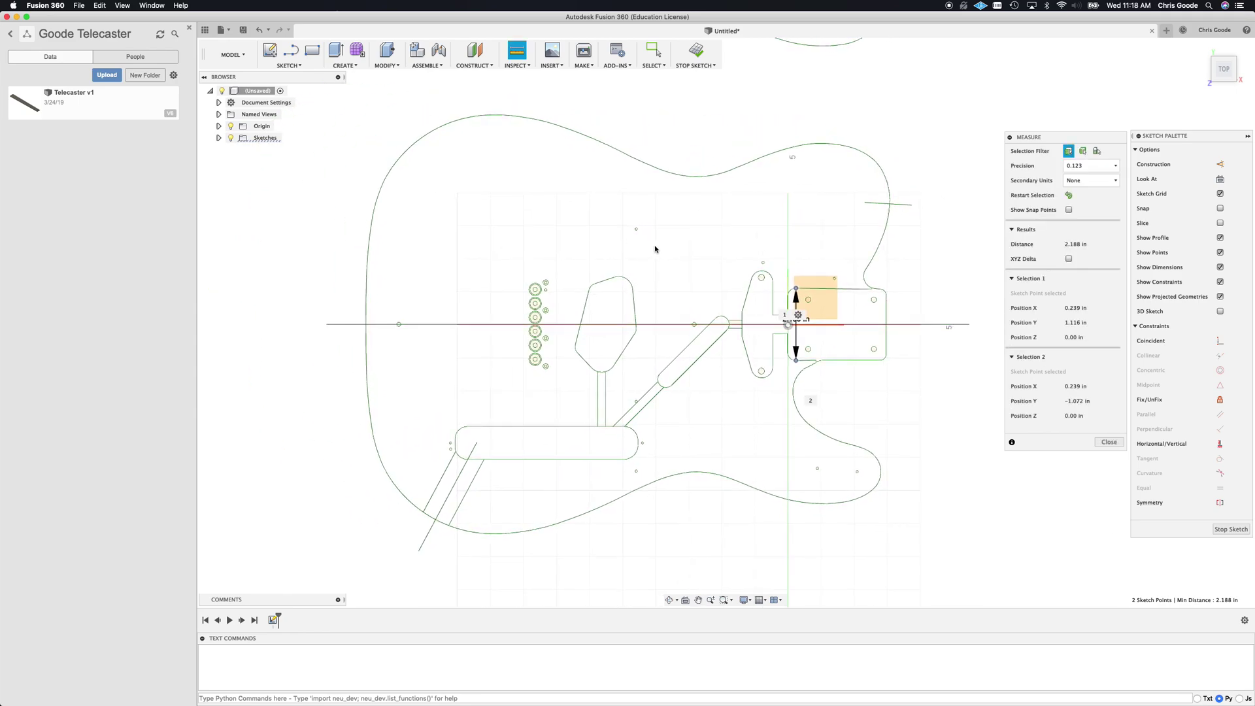